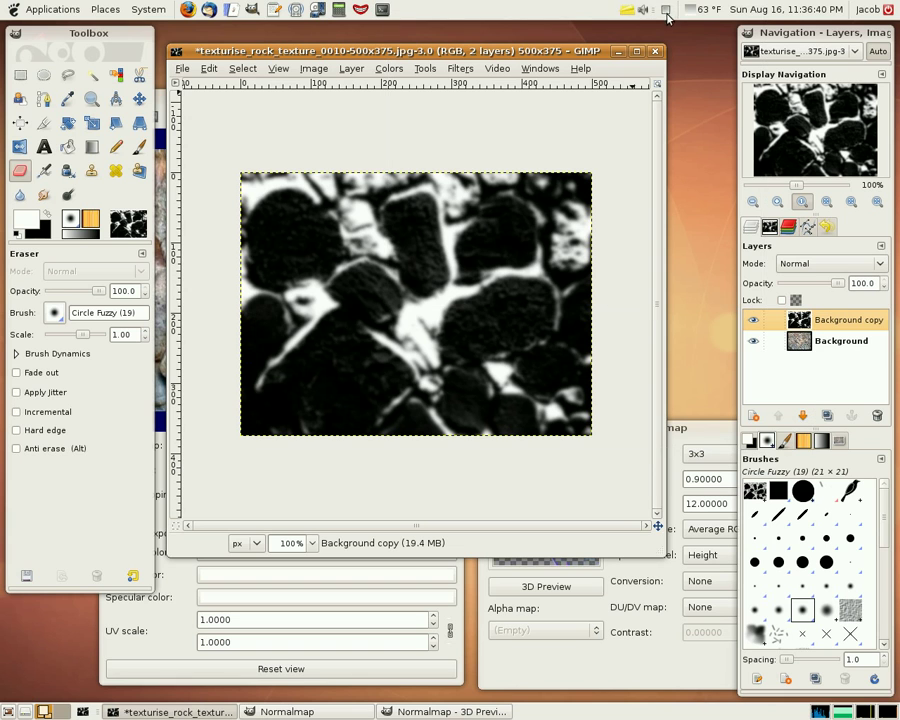
Hide the height layer and zoom in to inspect the original colour rock photo.
click(754, 320)
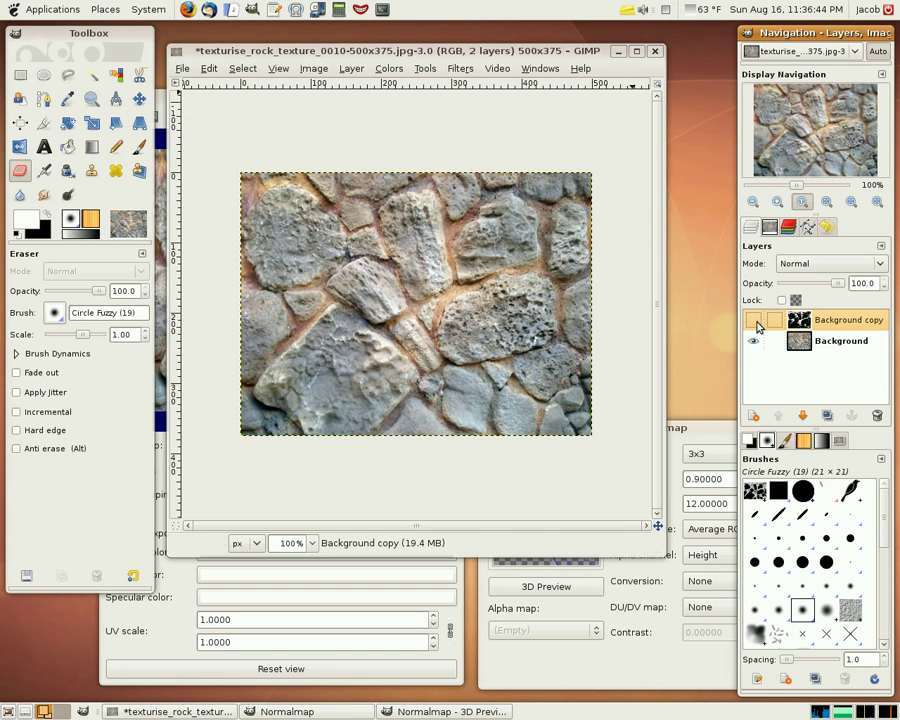
key(2)
key(1)
key(2)
key(4)
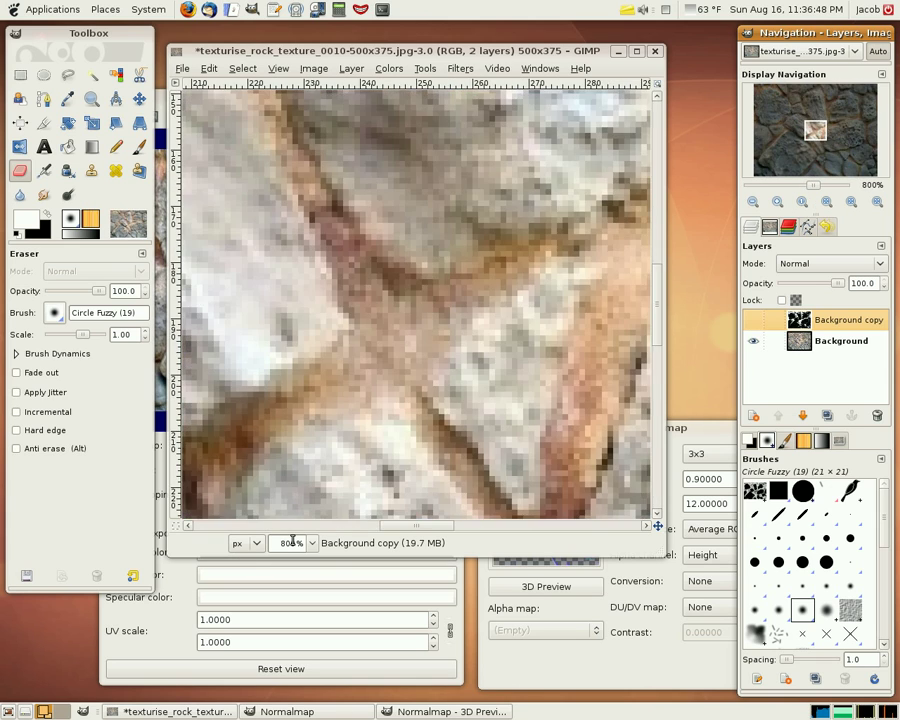
key(1)
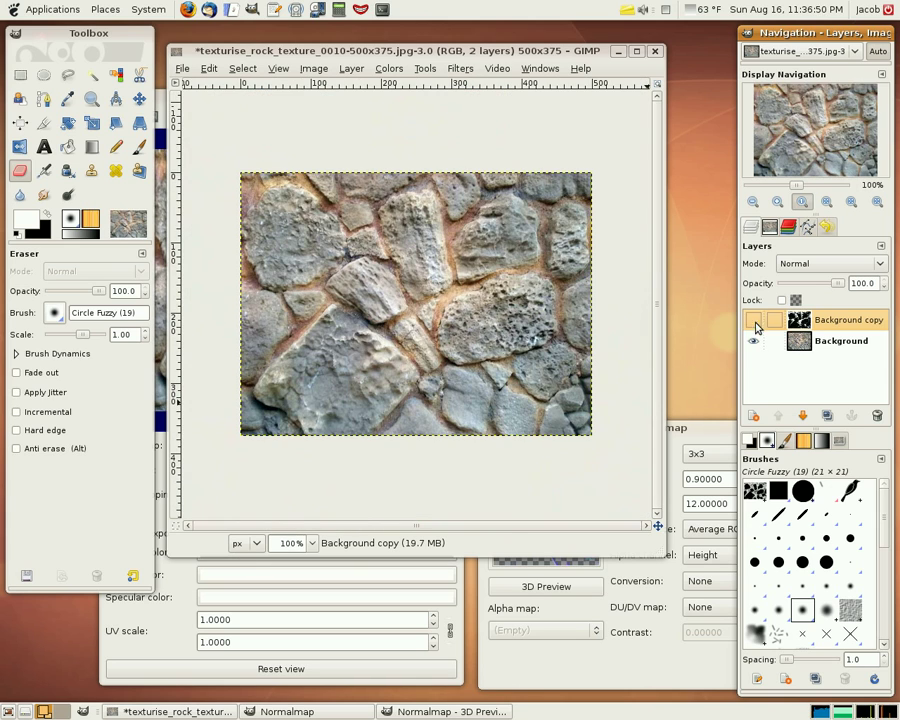
Show the black-and-white height layer again, then bring the Normalmap preview windows forward.
click(754, 321)
key(2)
key(1)
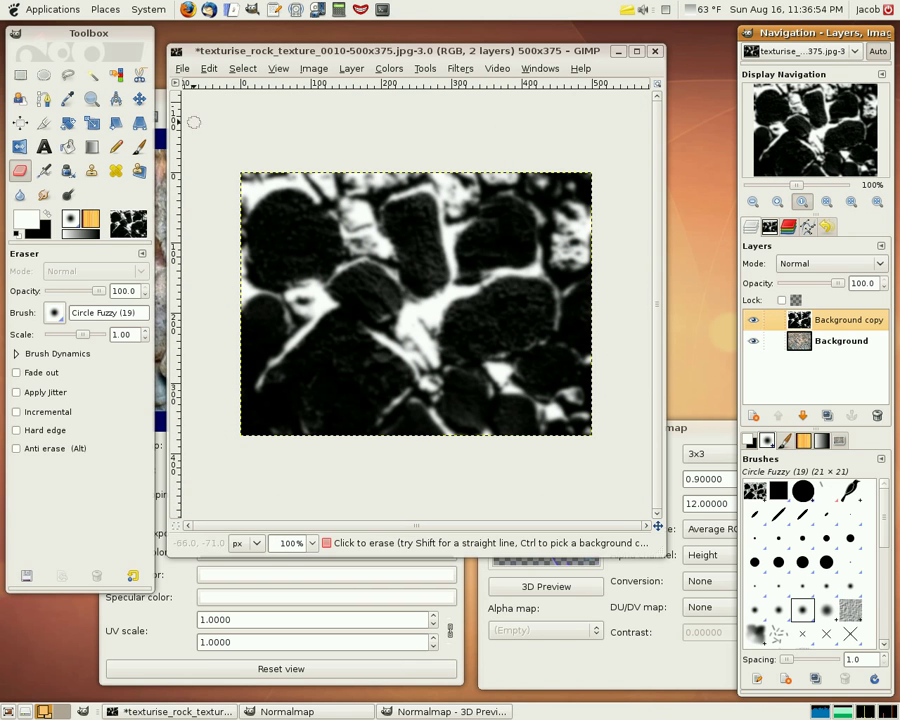
click(164, 95)
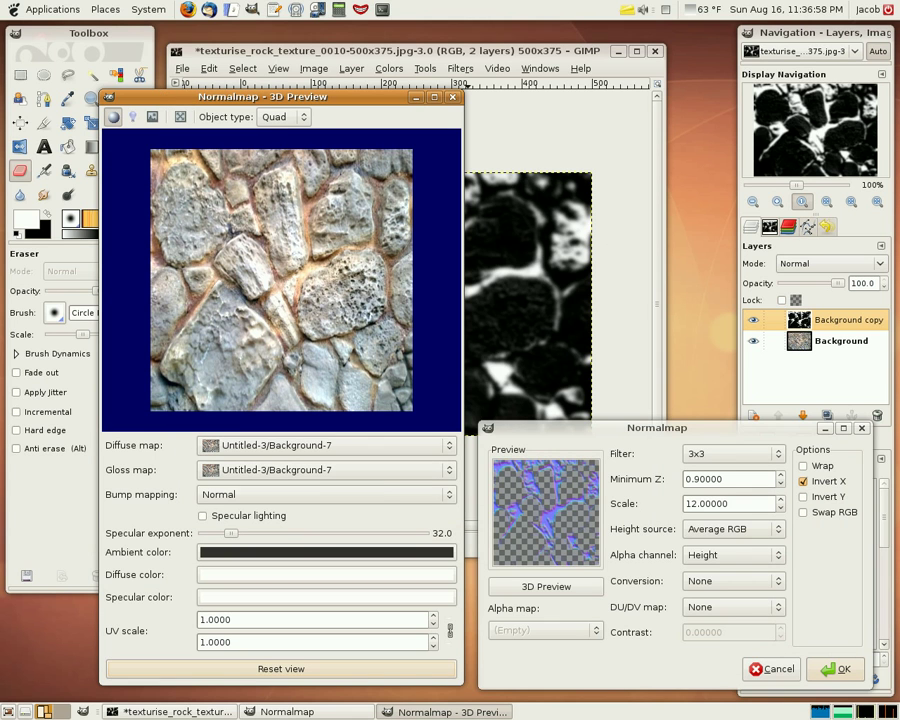
Tilt the rock quad in the 3D preview like a floor and try Parallax bump mapping.
click(573, 443)
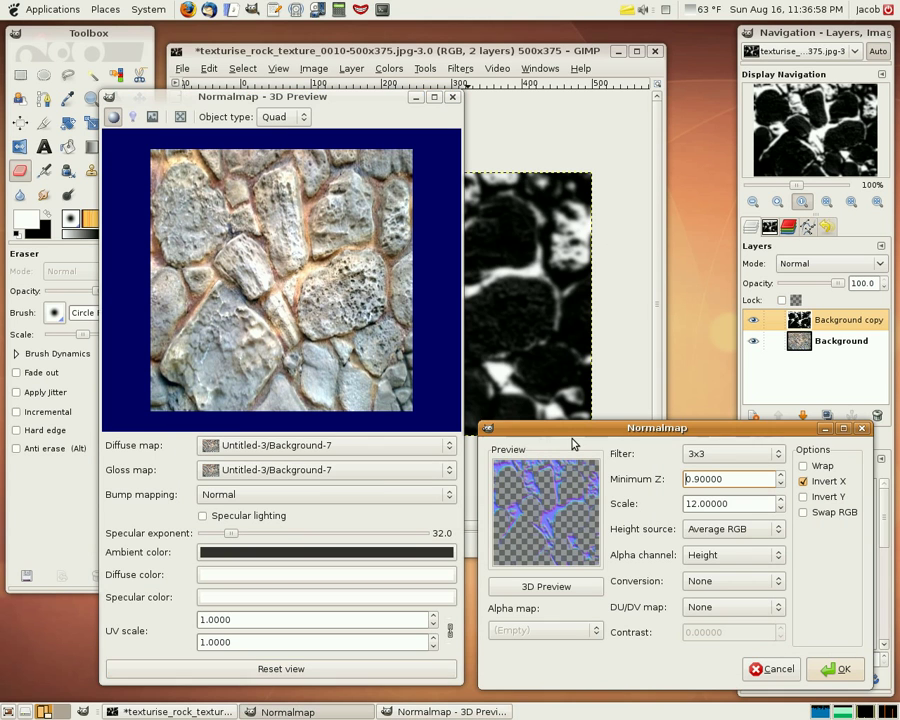
click(260, 97)
drag(260, 352, 175, 344)
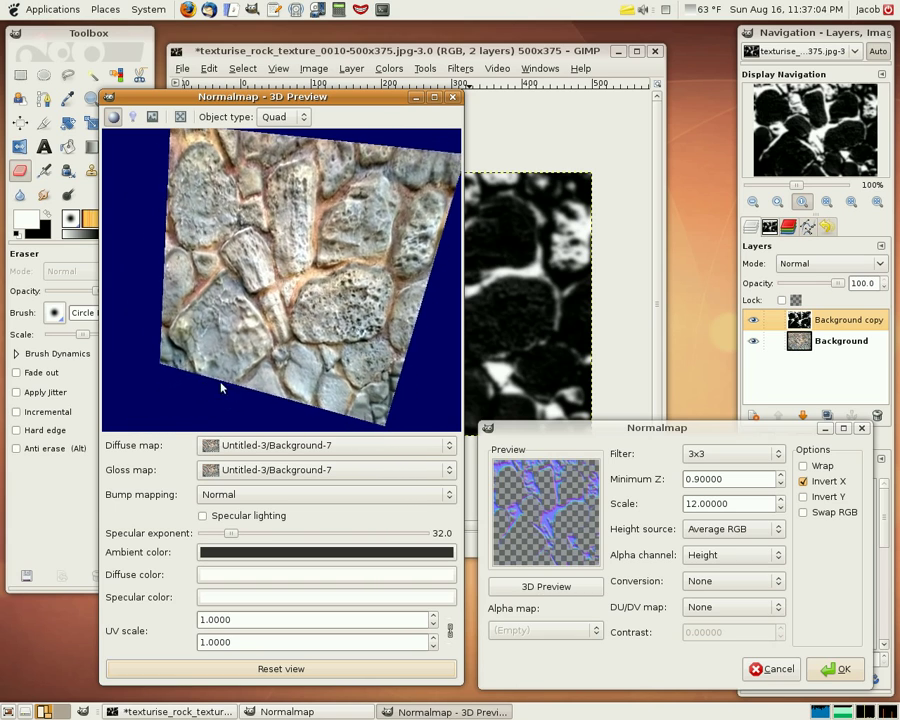
mouse_move(175, 344)
mouse_down()
mouse_move(150, 250)
mouse_move(386, 173)
mouse_move(367, 238)
mouse_move(240, 370)
mouse_up()
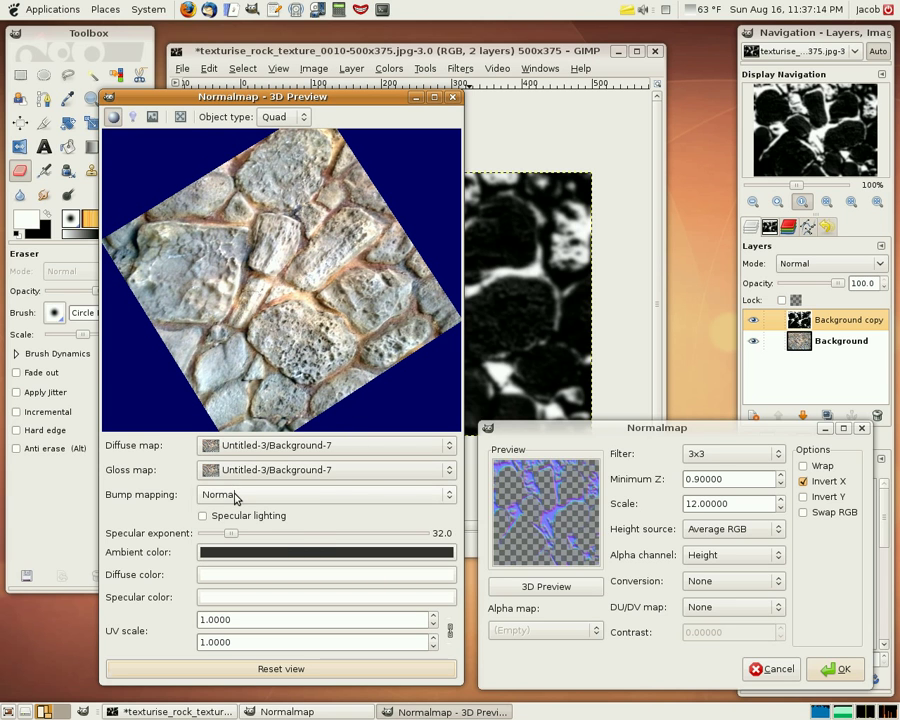
click(236, 513)
mouse_move(240, 370)
mouse_down()
mouse_move(254, 388)
mouse_move(226, 357)
mouse_move(267, 390)
mouse_up()
Compare Normal bump mapping on a zoomed-in quad, then return to Parallax.
click(230, 480)
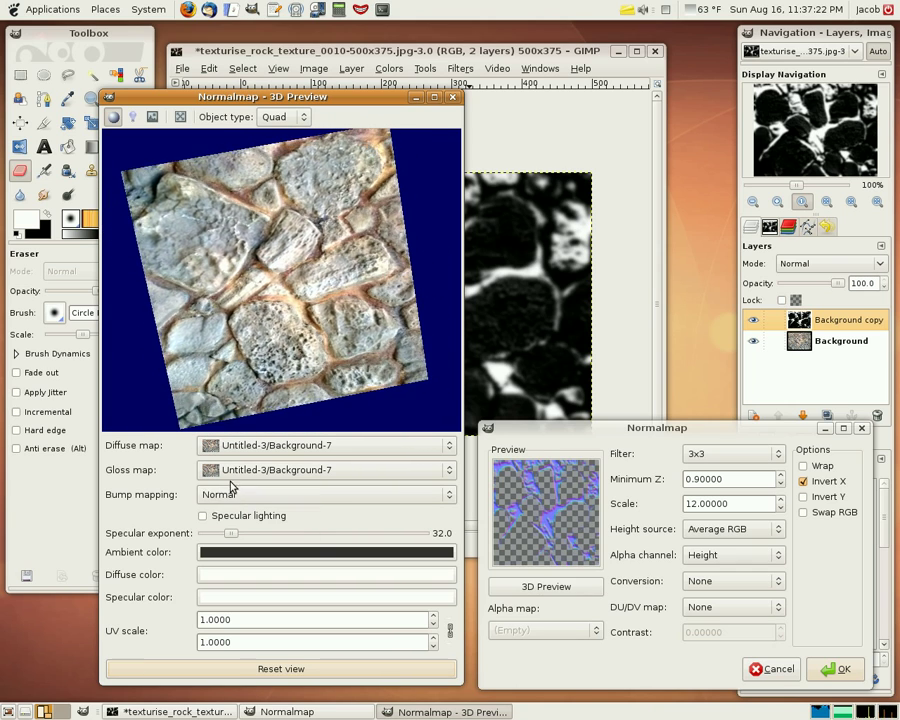
scroll(265, 310, up, 2)
scroll(266, 314, up, 2)
scroll(267, 300, up, 2)
scroll(240, 280, up, 2)
mouse_move(211, 263)
mouse_down()
mouse_move(213, 169)
mouse_move(213, 221)
mouse_move(236, 297)
mouse_move(260, 181)
mouse_move(252, 195)
mouse_up()
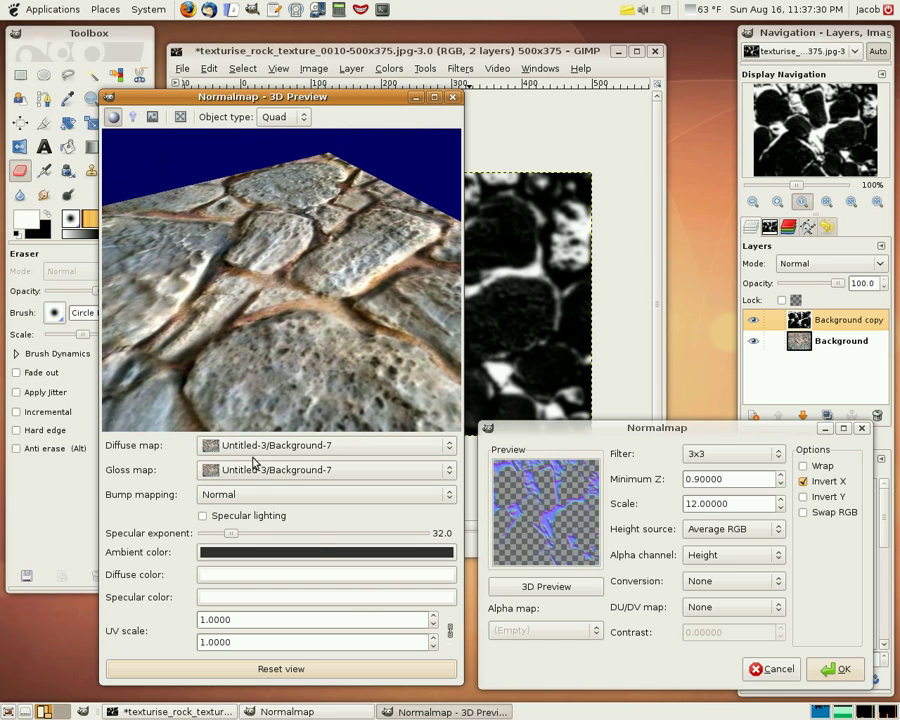
click(250, 510)
mouse_move(300, 380)
mouse_down()
mouse_move(291, 348)
mouse_move(182, 339)
mouse_move(312, 341)
mouse_move(389, 330)
mouse_move(196, 344)
mouse_move(201, 313)
mouse_move(347, 300)
mouse_move(333, 333)
mouse_move(391, 267)
mouse_move(428, 263)
mouse_move(476, 277)
mouse_move(548, 359)
mouse_move(284, 537)
mouse_up()
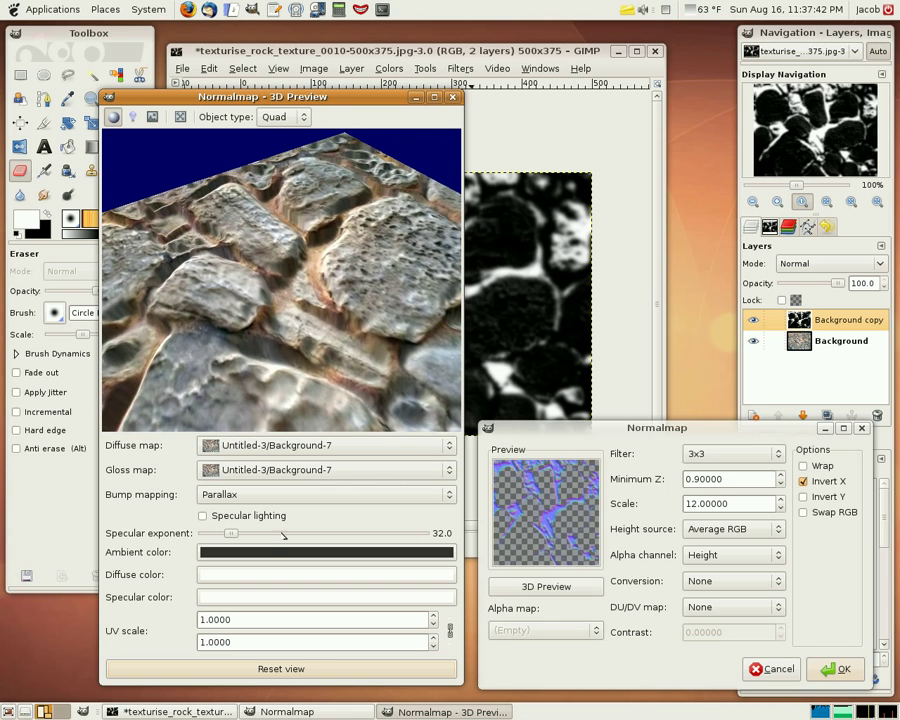
Set the 3D preview's ambient colour to mid grey.
click(268, 553)
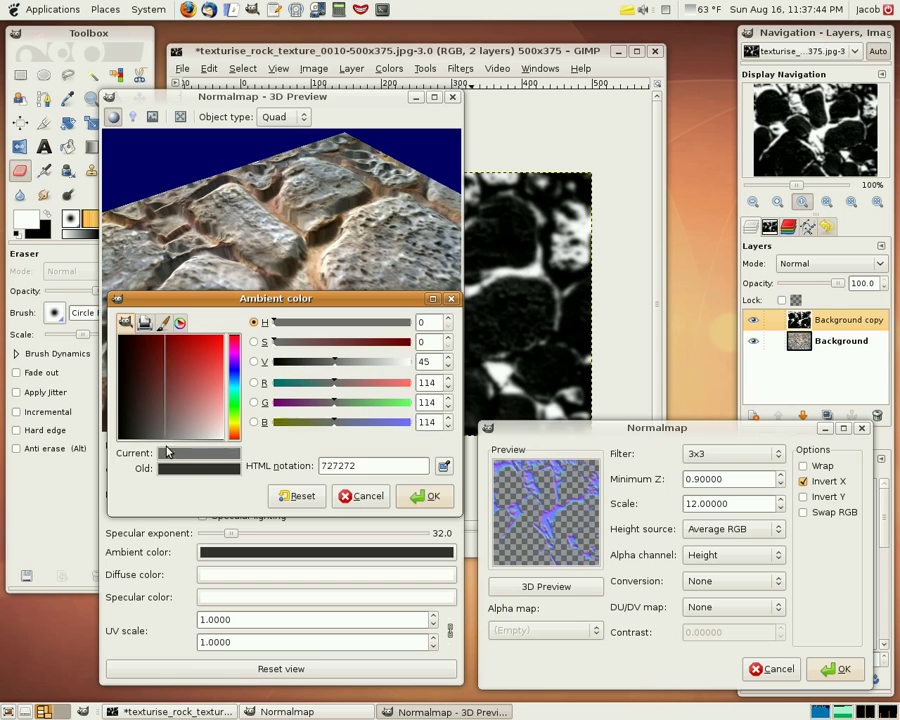
click(425, 496)
mouse_move(398, 447)
mouse_down()
mouse_move(230, 290)
mouse_move(301, 317)
mouse_move(313, 367)
mouse_move(388, 388)
mouse_move(420, 342)
mouse_up()
Set the diffuse colour to light grey bfbfbf and rotate the quad to check.
click(287, 574)
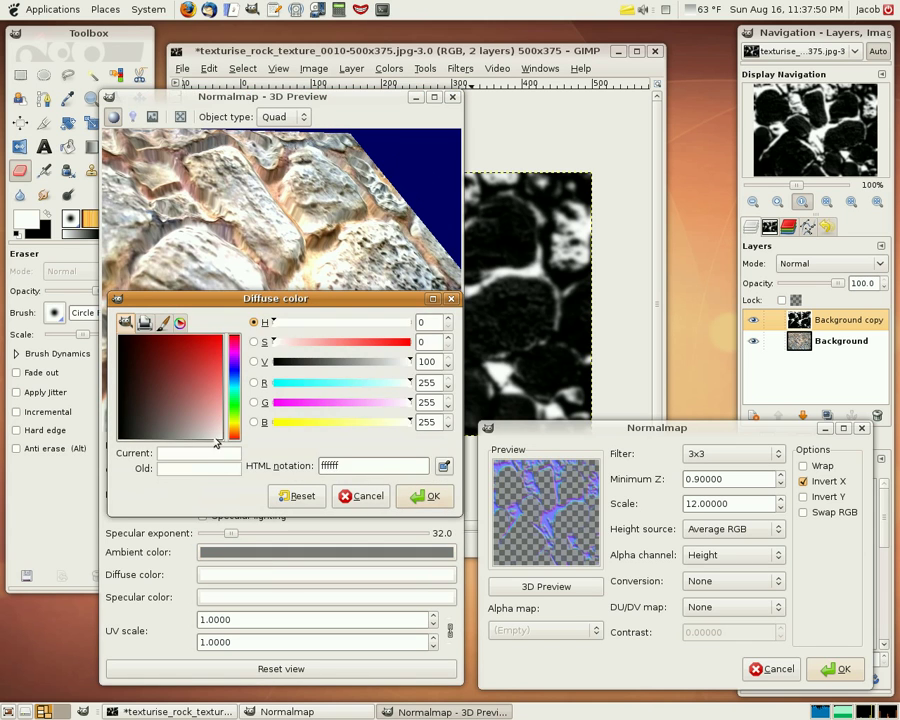
click(415, 497)
mouse_move(321, 313)
mouse_down()
mouse_move(274, 347)
mouse_move(254, 324)
mouse_move(258, 294)
mouse_move(275, 492)
mouse_up()
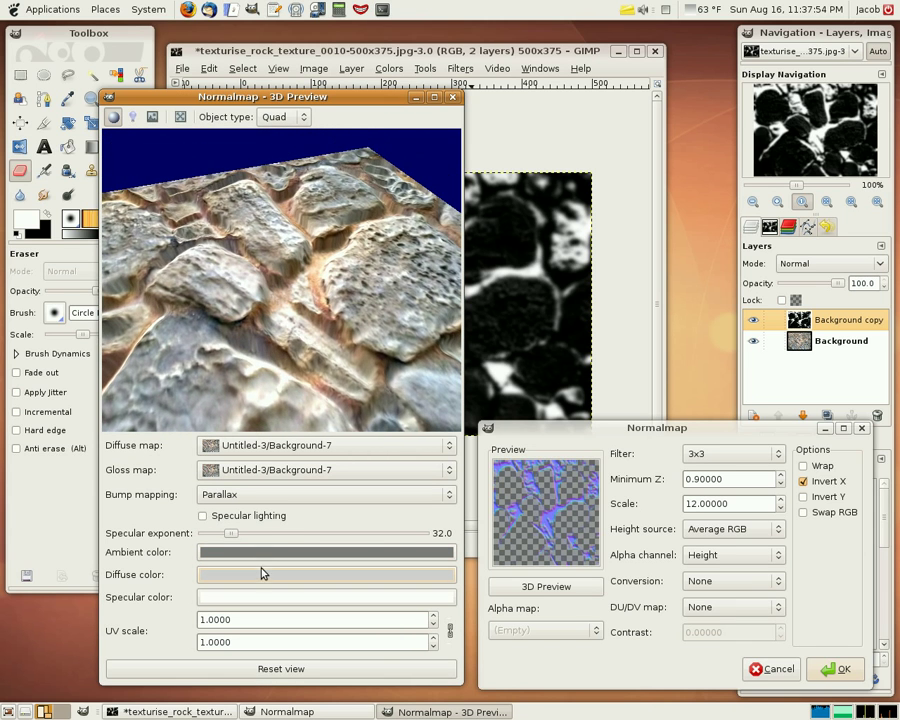
click(263, 573)
click(201, 438)
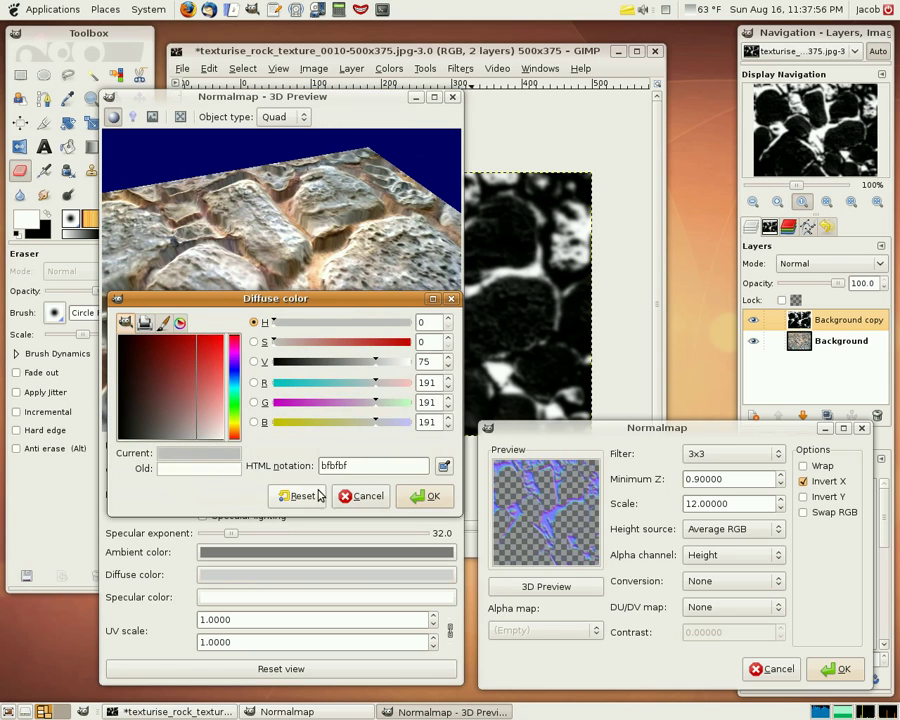
click(418, 496)
drag(325, 342, 230, 200)
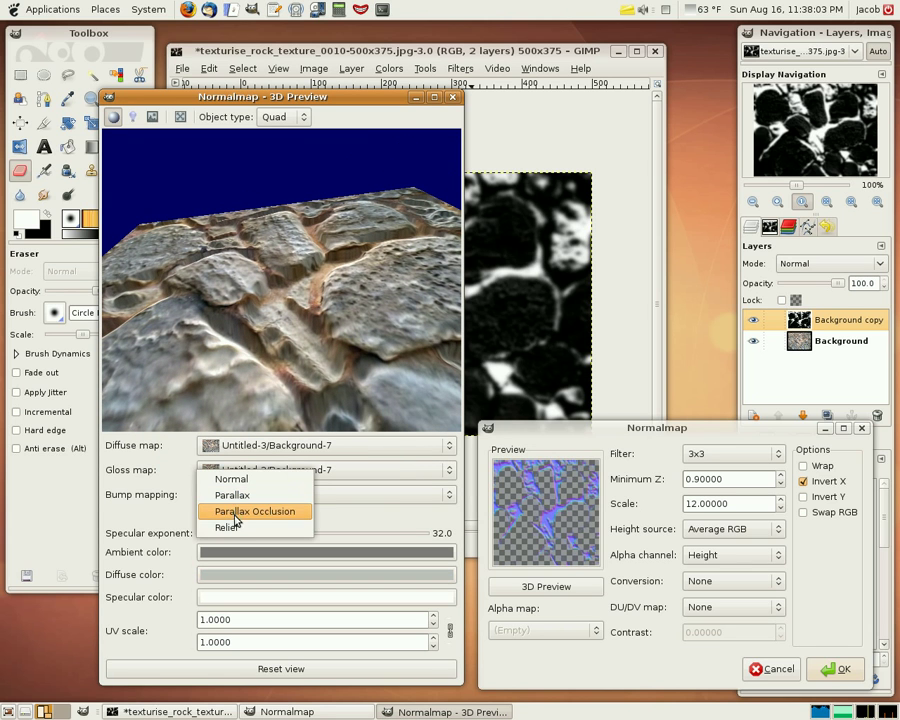
Use Relief bump mapping, compare it briefly with Normal, and settle on Relief.
click(235, 528)
mouse_move(290, 360)
mouse_down()
mouse_move(312, 428)
mouse_move(281, 206)
mouse_up()
mouse_move(288, 267)
mouse_down()
mouse_move(296, 290)
mouse_move(400, 263)
mouse_move(509, 271)
mouse_move(406, 270)
mouse_move(340, 288)
mouse_up()
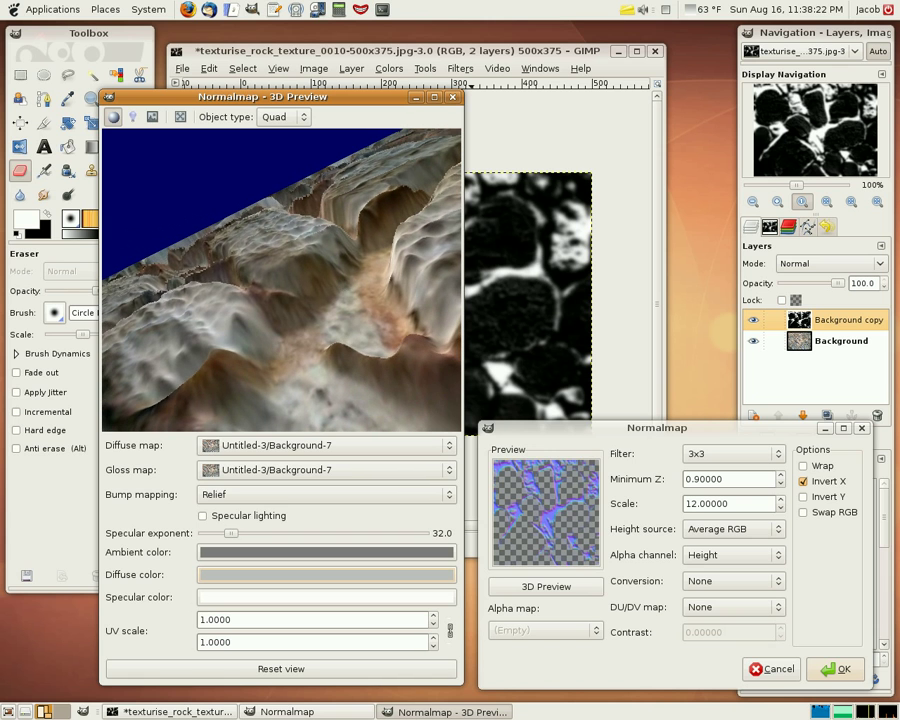
click(236, 448)
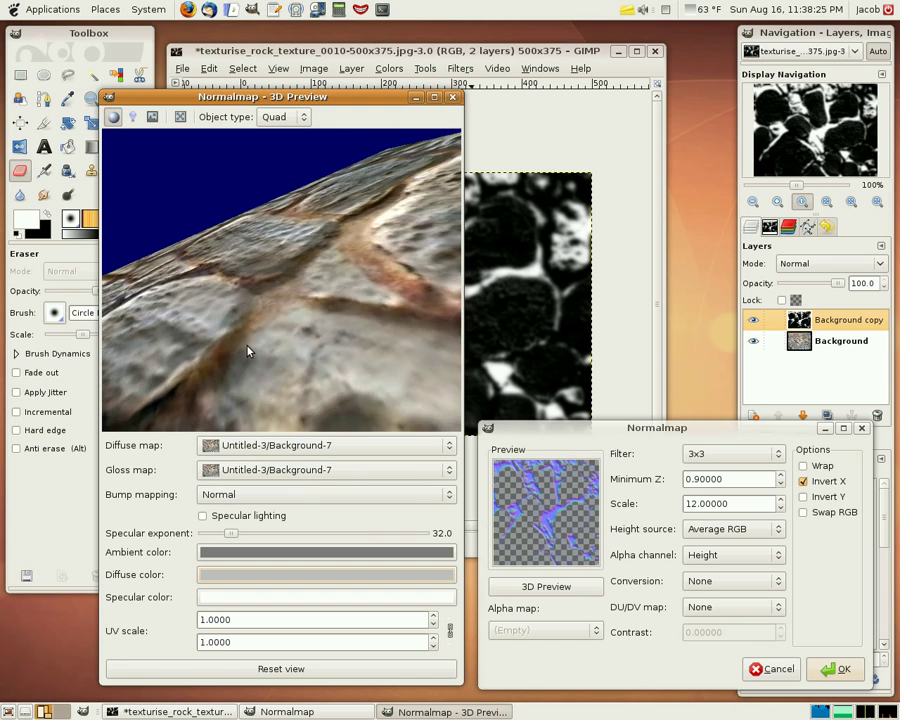
mouse_move(251, 350)
mouse_down()
mouse_move(296, 358)
mouse_move(227, 368)
mouse_move(366, 466)
mouse_move(410, 404)
mouse_move(293, 355)
mouse_move(338, 354)
mouse_up()
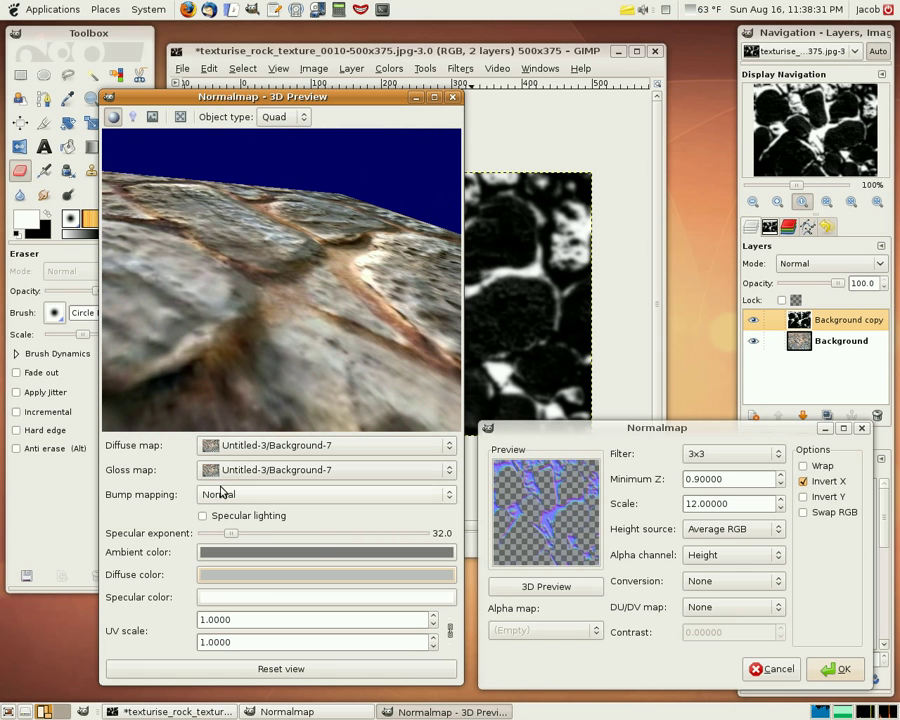
click(244, 542)
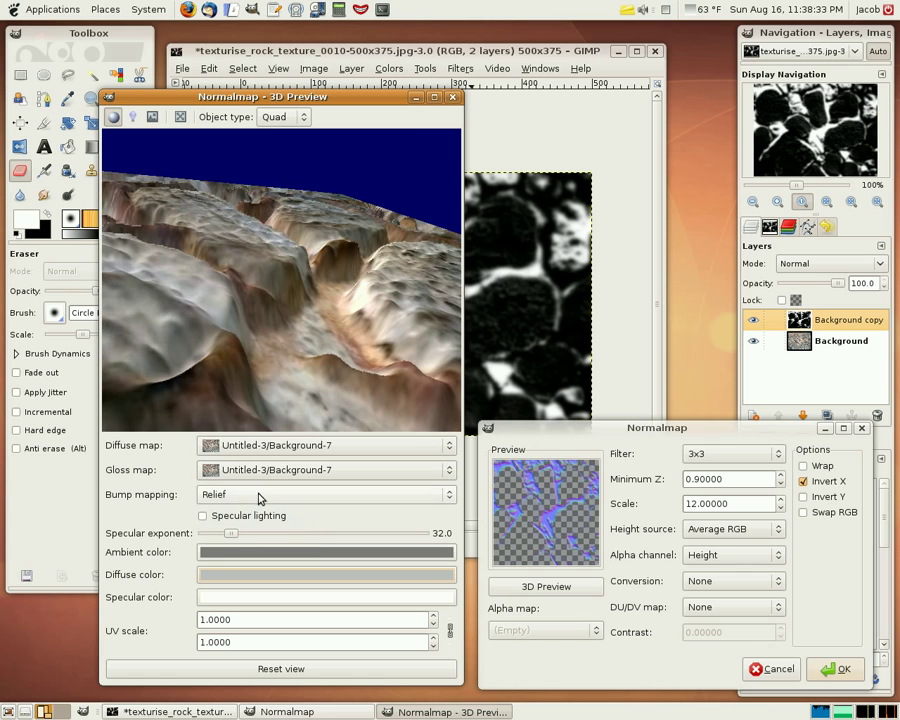
mouse_move(322, 372)
mouse_down()
mouse_move(238, 392)
mouse_move(241, 452)
mouse_move(243, 387)
mouse_up()
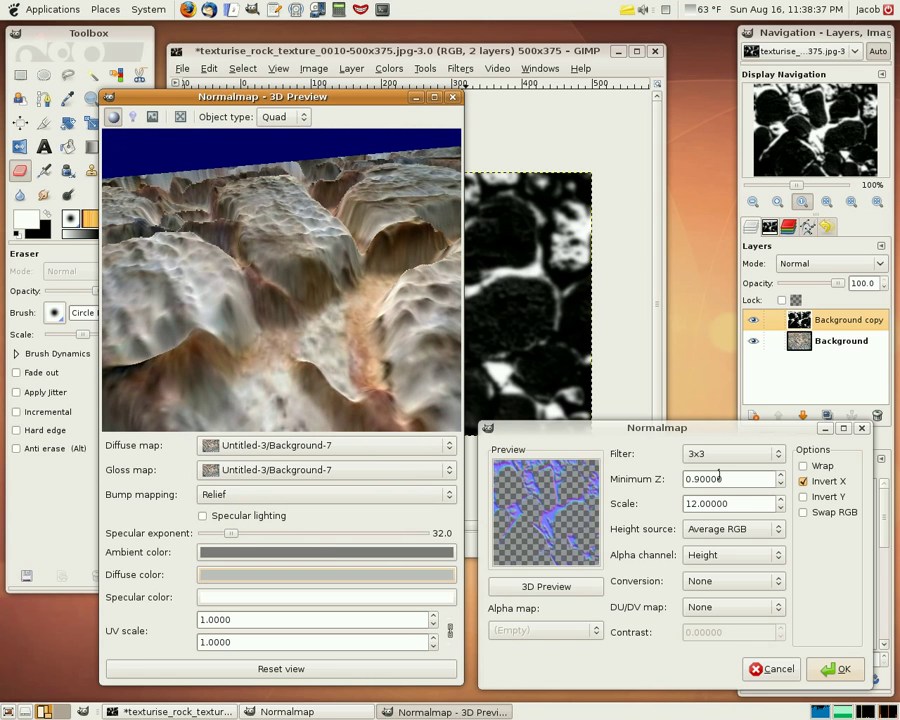
Set the Normalmap Scale to 43 with the spinner, rotating the terrain to check depth.
click(781, 501)
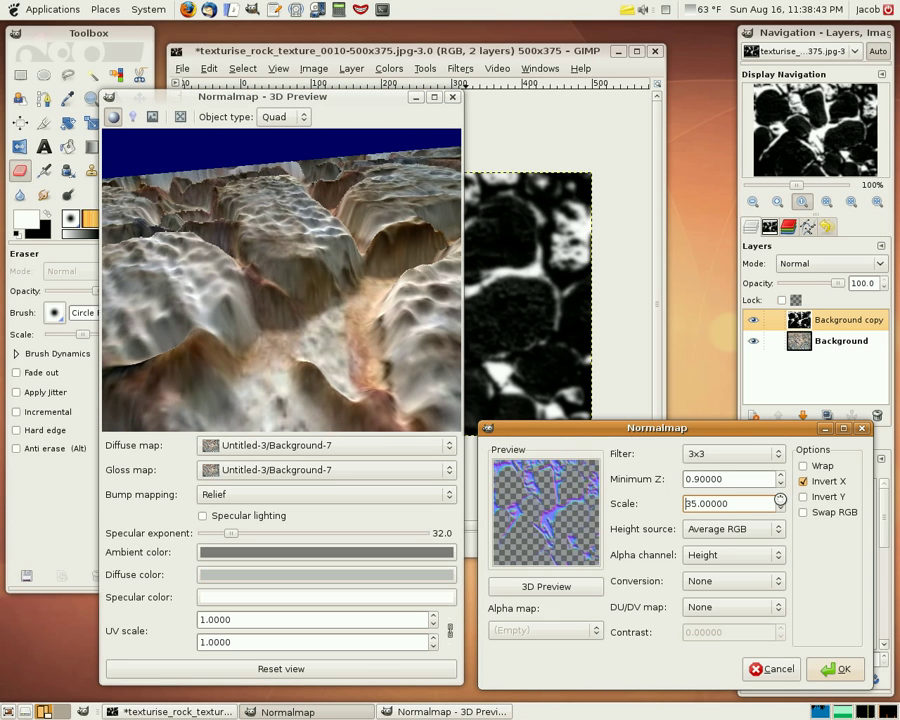
mouse_move(331, 316)
mouse_down()
mouse_move(177, 315)
mouse_move(197, 355)
mouse_move(248, 399)
mouse_move(290, 408)
mouse_up()
click(779, 508)
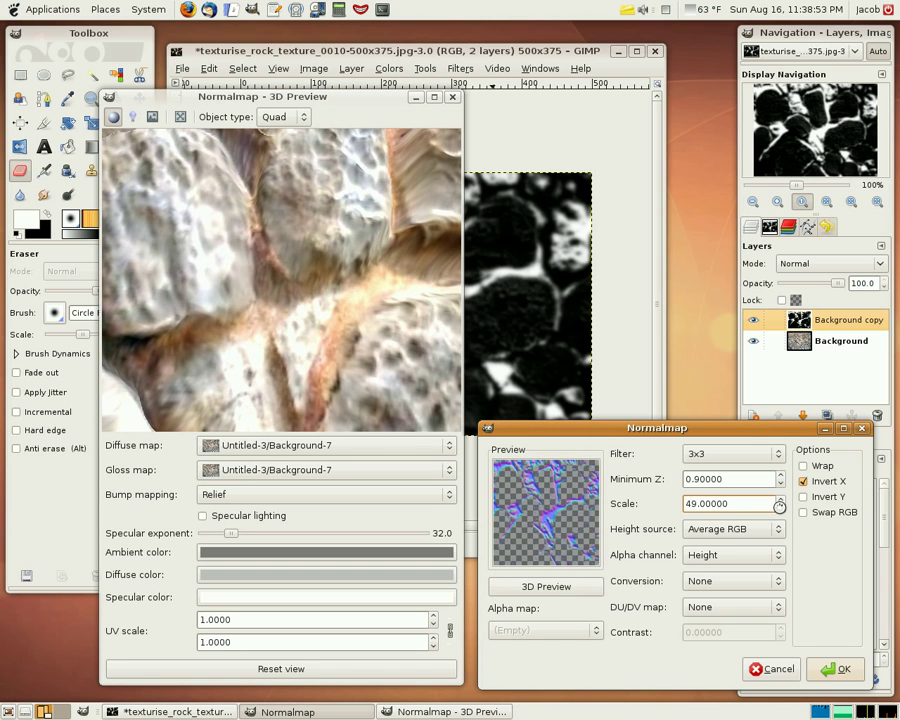
mouse_move(406, 363)
mouse_down()
mouse_move(235, 305)
mouse_move(195, 255)
mouse_move(284, 223)
mouse_move(293, 305)
mouse_move(277, 225)
mouse_move(276, 263)
mouse_move(107, 270)
mouse_up()
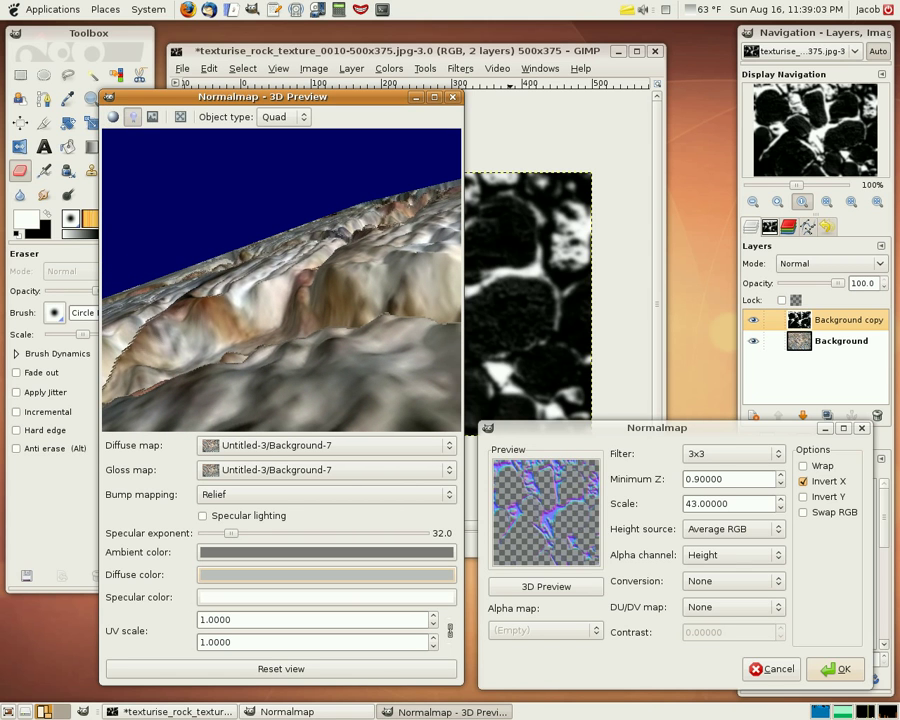
Rotate the relief terrain to view specular highlights at exponent 179.2.
mouse_move(176, 263)
mouse_down()
mouse_move(205, 253)
mouse_move(138, 281)
mouse_move(169, 163)
mouse_move(307, 356)
mouse_move(307, 346)
mouse_move(322, 350)
mouse_move(335, 386)
mouse_move(285, 390)
mouse_move(226, 352)
mouse_move(355, 365)
mouse_move(244, 397)
mouse_move(255, 360)
mouse_move(205, 261)
mouse_move(157, 373)
mouse_move(207, 373)
mouse_move(231, 263)
mouse_move(307, 293)
mouse_move(137, 252)
mouse_move(110, 186)
mouse_move(157, 198)
mouse_move(115, 185)
mouse_move(110, 135)
mouse_move(200, 230)
mouse_move(272, 268)
mouse_move(190, 342)
mouse_up()
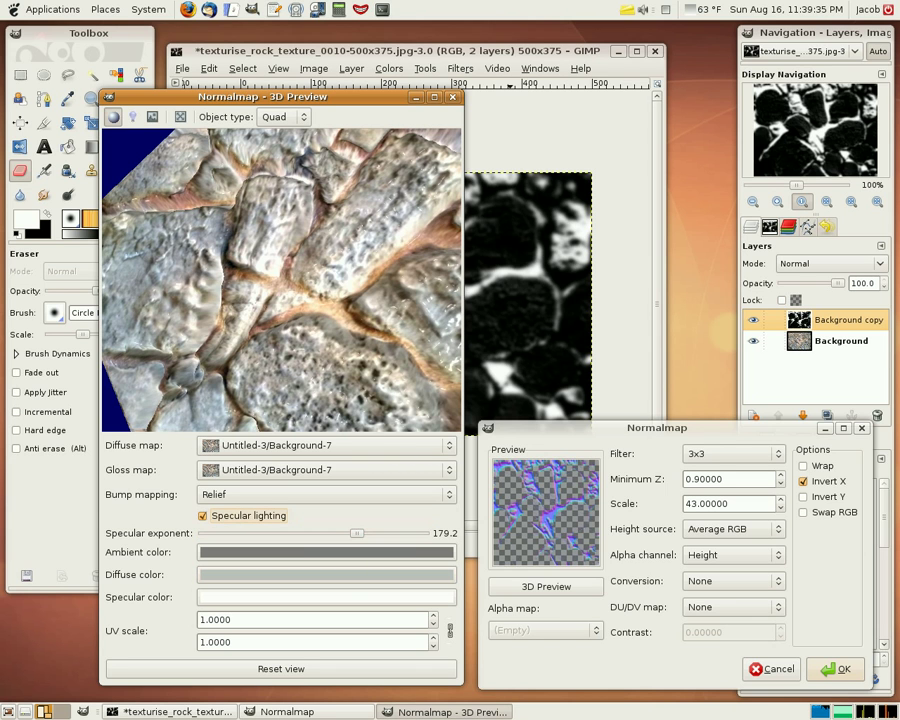
Lower the specular exponent to 118.1 and change the Normalmap filter to 9x9.
mouse_move(224, 344)
mouse_down()
mouse_move(263, 357)
mouse_move(296, 325)
mouse_move(291, 313)
mouse_move(262, 360)
mouse_up()
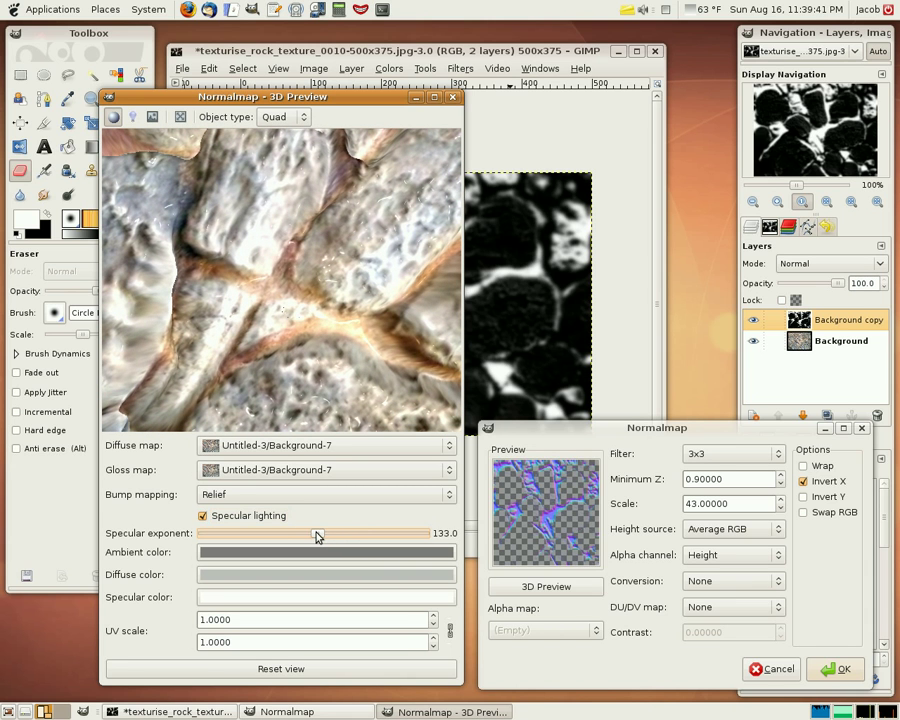
mouse_move(305, 420)
mouse_down()
mouse_move(402, 392)
mouse_move(419, 324)
mouse_move(320, 310)
mouse_move(277, 287)
mouse_move(248, 300)
mouse_move(225, 346)
mouse_move(241, 382)
mouse_move(311, 424)
mouse_move(352, 362)
mouse_move(340, 333)
mouse_move(306, 344)
mouse_move(305, 331)
mouse_move(182, 234)
mouse_up()
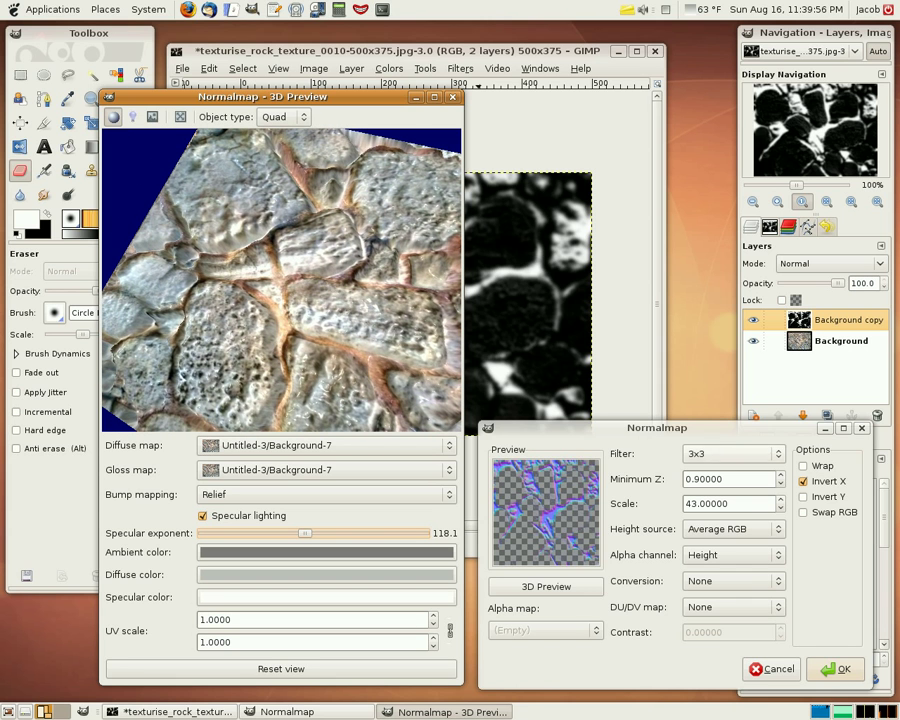
click(716, 457)
click(716, 462)
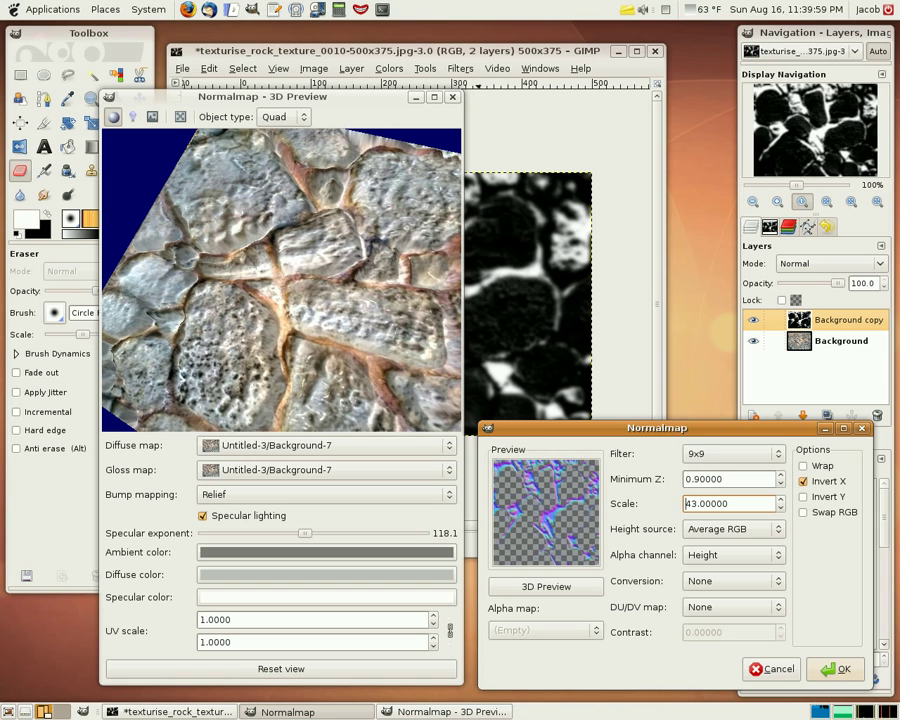
drag(330, 330, 395, 292)
Cycle the filter through 4 sample, Sobel 3x3 and Prewitt 3x3, ending on 3x3.
drag(433, 293, 308, 330)
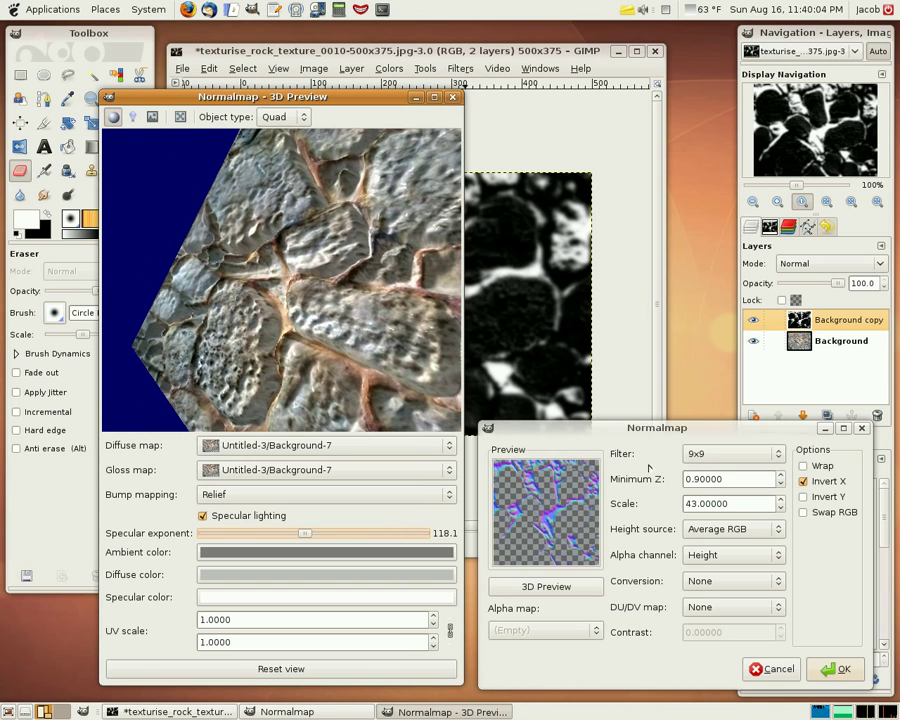
click(689, 457)
mouse_move(378, 246)
mouse_down()
mouse_move(363, 319)
mouse_move(388, 333)
mouse_up()
mouse_move(243, 255)
mouse_down()
mouse_move(325, 304)
mouse_move(285, 204)
mouse_up()
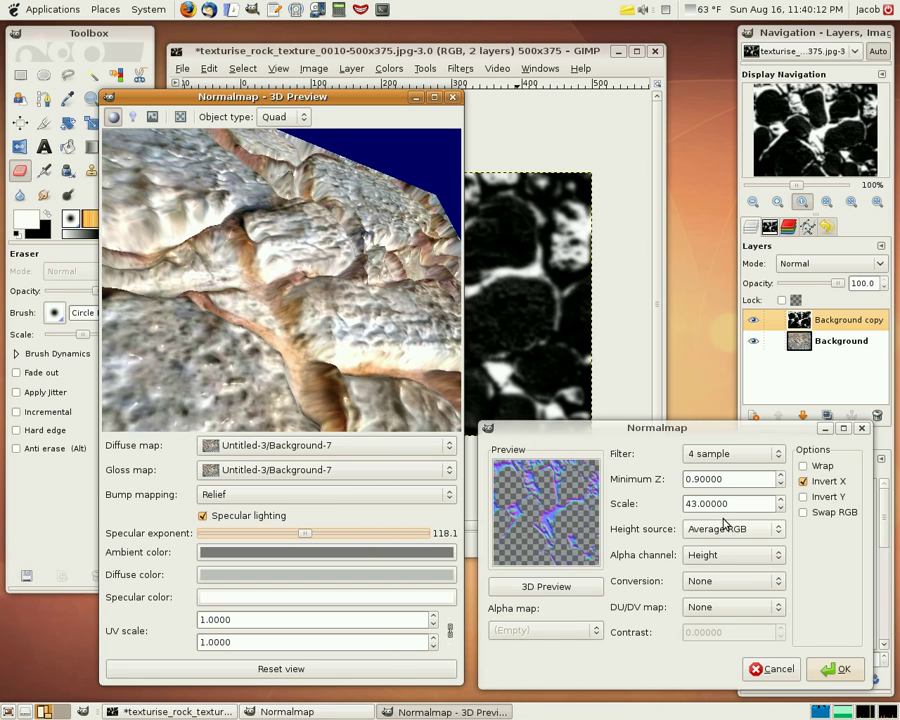
click(724, 455)
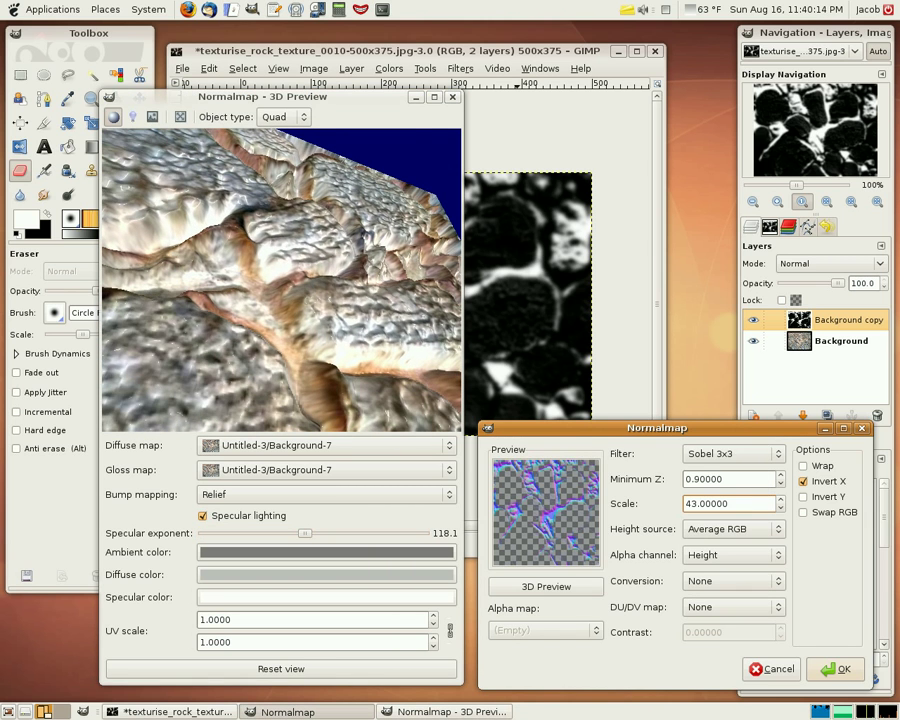
drag(210, 280, 258, 410)
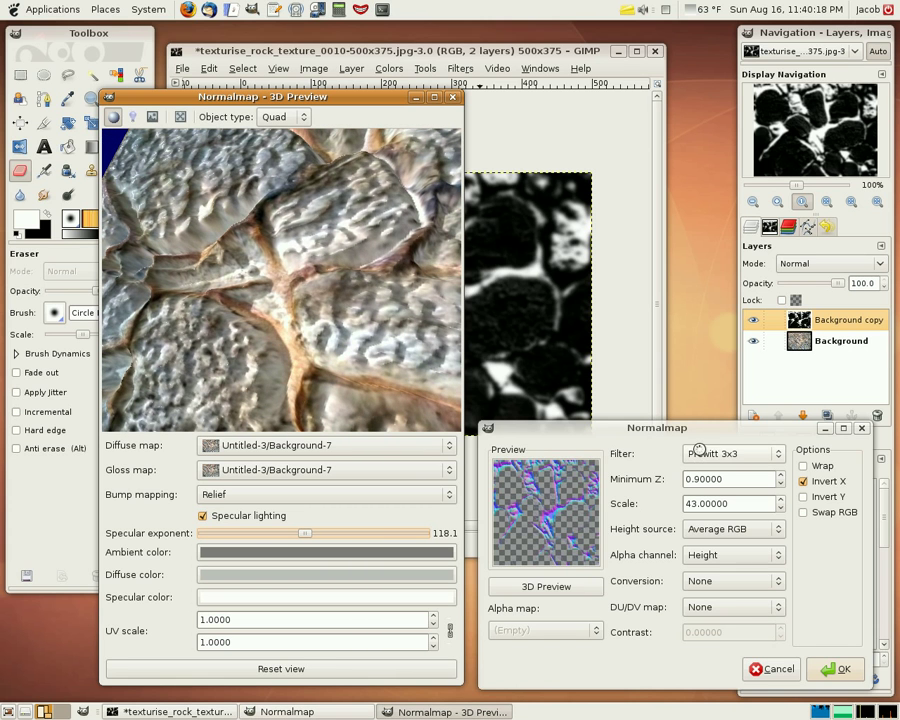
drag(366, 313, 440, 330)
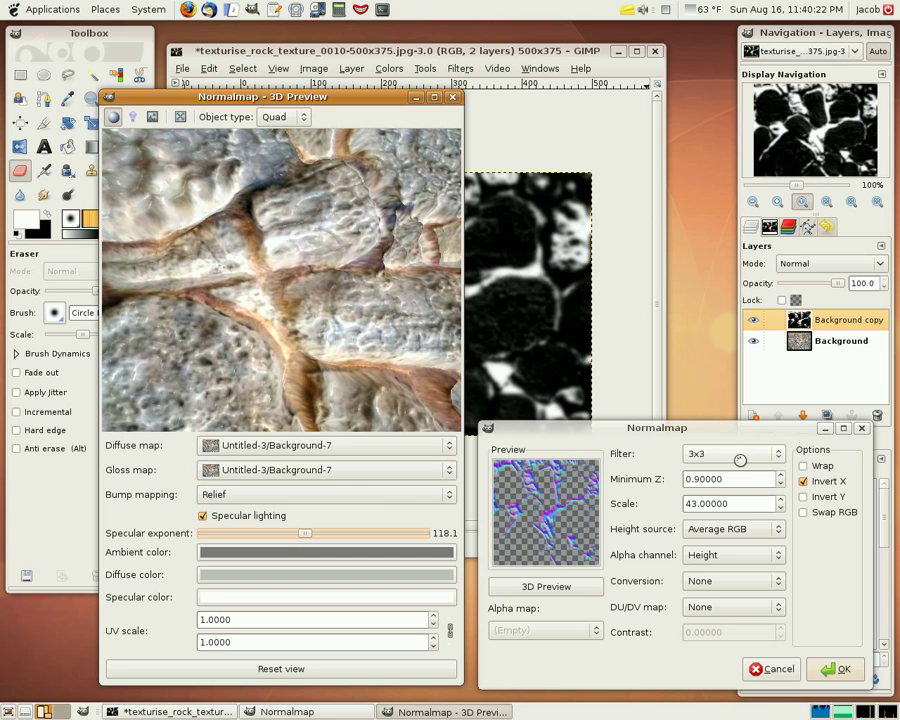
mouse_move(362, 332)
mouse_down()
mouse_move(354, 281)
mouse_move(254, 291)
mouse_move(276, 317)
mouse_move(405, 305)
mouse_move(312, 350)
mouse_move(342, 376)
mouse_move(245, 245)
mouse_move(310, 194)
mouse_move(279, 238)
mouse_up()
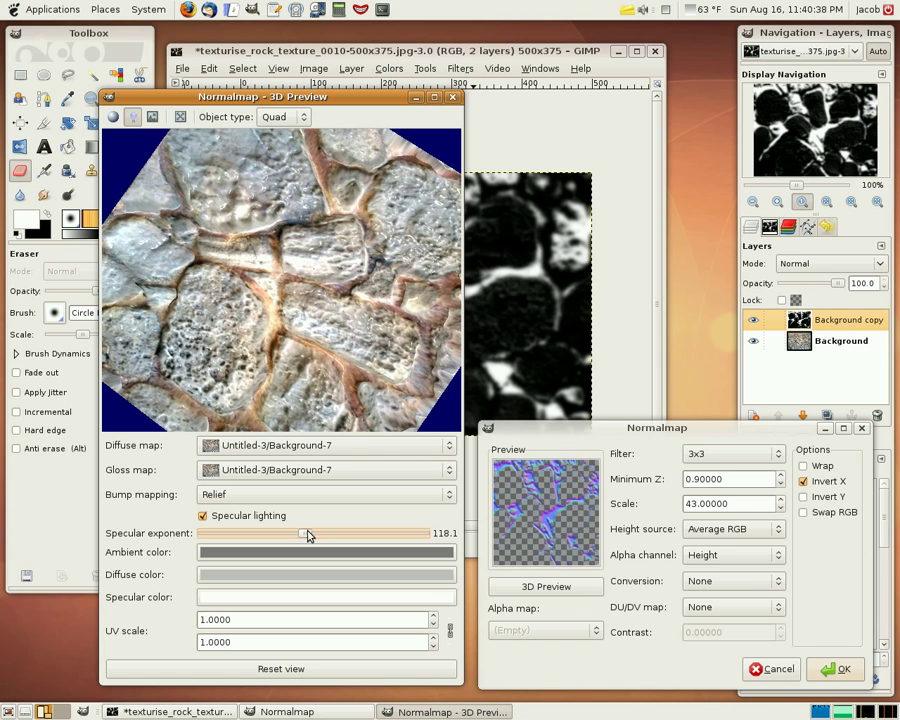
Lower the specular exponent to 35.5 and turn off specular lighting.
drag(245, 533, 237, 532)
mouse_move(265, 205)
mouse_down()
mouse_move(287, 250)
mouse_move(398, 284)
mouse_move(404, 318)
mouse_up()
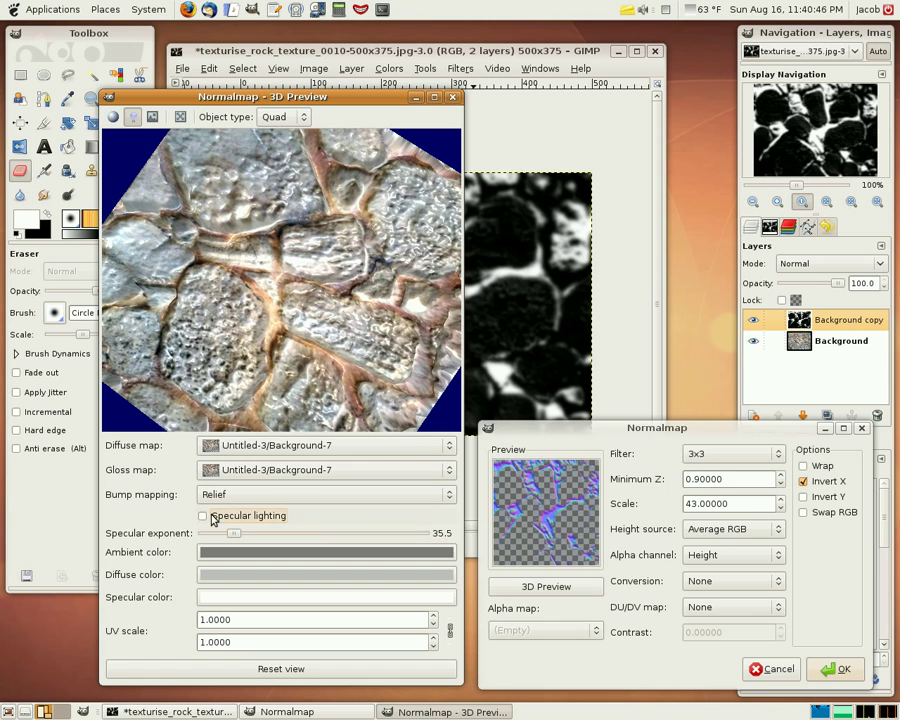
mouse_move(293, 226)
mouse_down()
mouse_move(371, 362)
mouse_move(388, 325)
mouse_up()
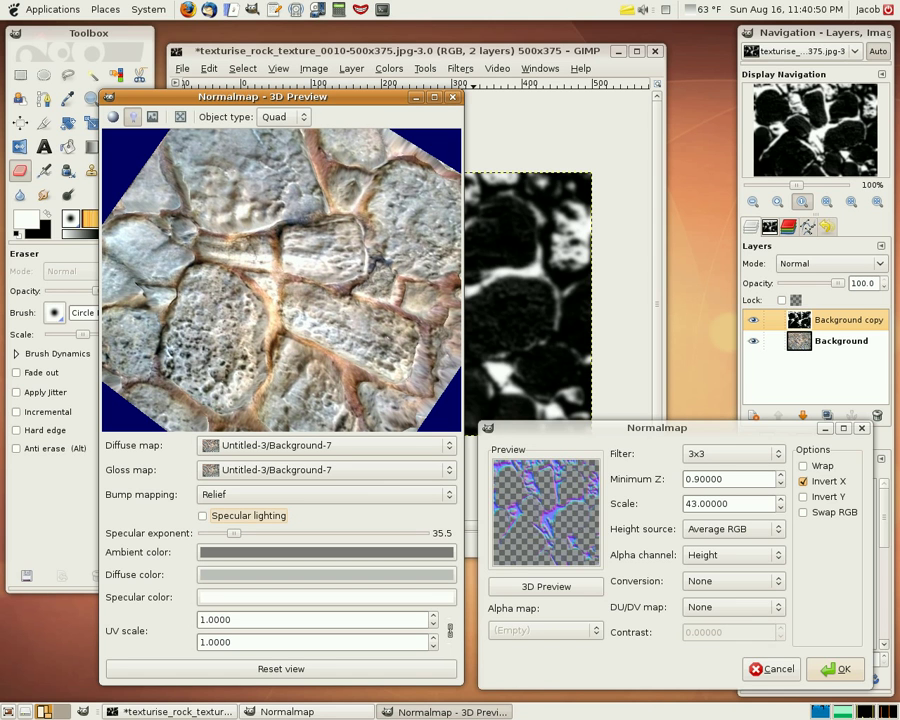
Show the rock texture on a cube and turn it to a corner-on view.
click(295, 141)
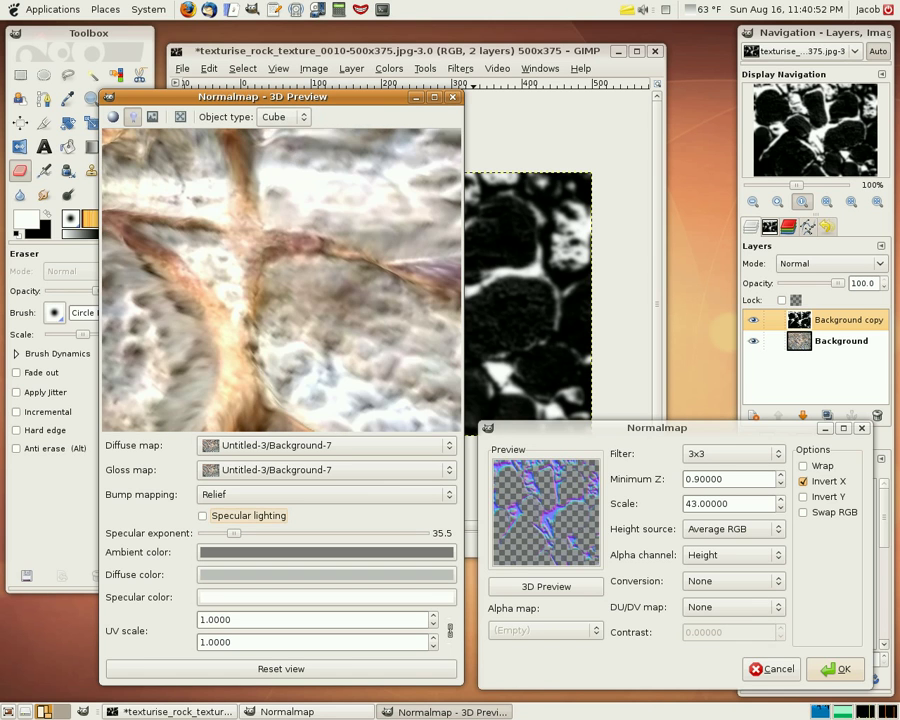
scroll(303, 269, down, 3)
scroll(301, 257, down, 3)
scroll(301, 257, down, 3)
scroll(297, 247, down, 2)
scroll(297, 244, down, 2)
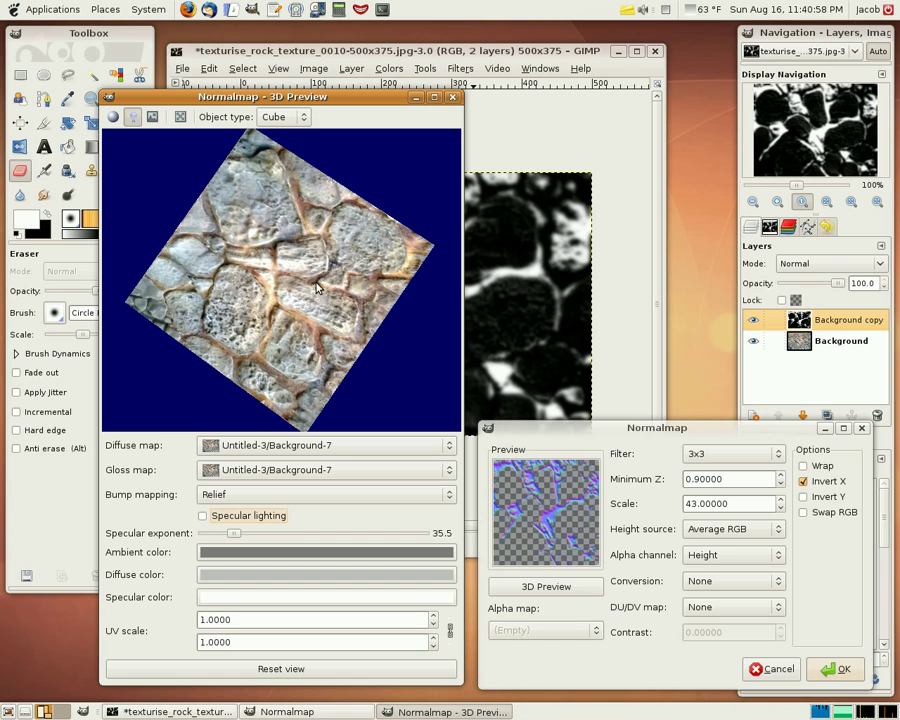
mouse_move(280, 260)
mouse_down()
mouse_move(173, 203)
mouse_move(272, 251)
mouse_move(257, 226)
mouse_move(257, 200)
mouse_up()
Switch the cube's bump mapping to Parallax.
click(272, 494)
click(267, 463)
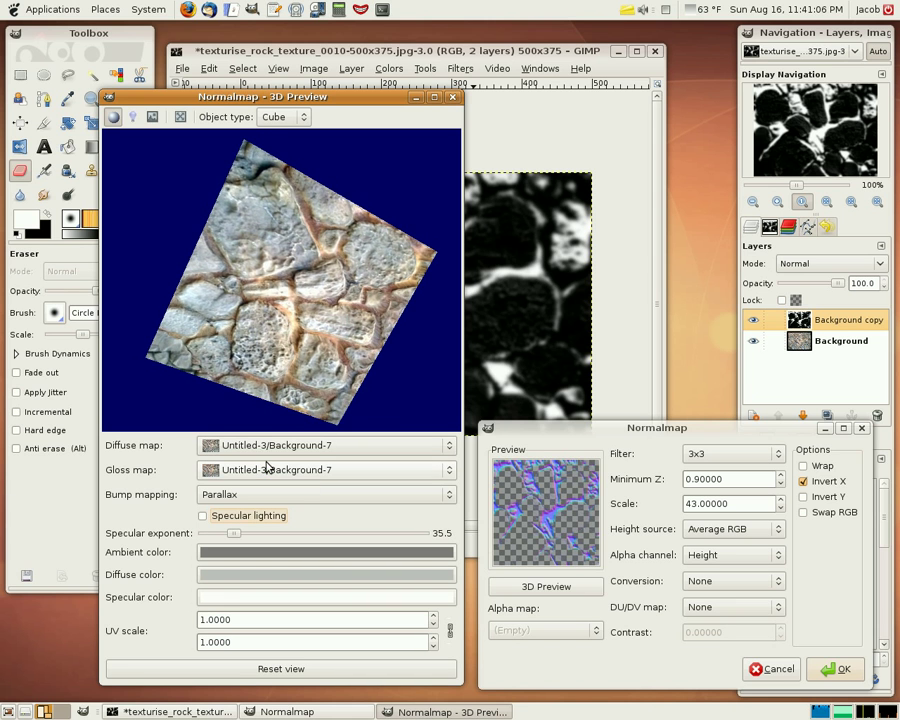
mouse_move(313, 248)
mouse_down()
mouse_move(372, 213)
mouse_move(362, 194)
mouse_up()
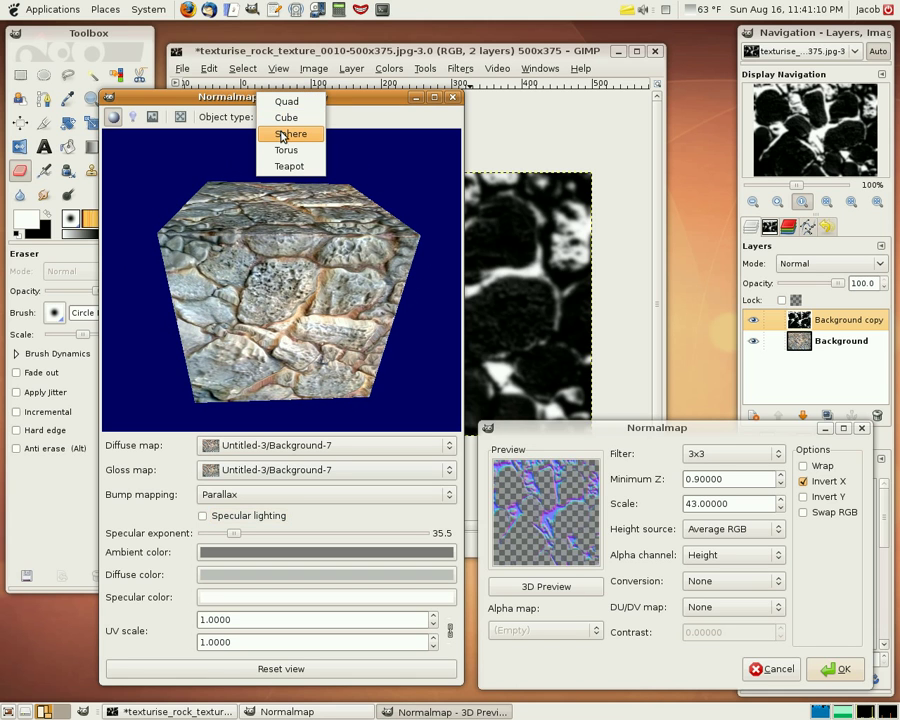
Show the rock texture on a sphere, trying Relief then Parallax bump mapping.
click(284, 135)
mouse_move(268, 293)
mouse_down()
mouse_move(217, 178)
mouse_move(376, 300)
mouse_move(418, 360)
mouse_up()
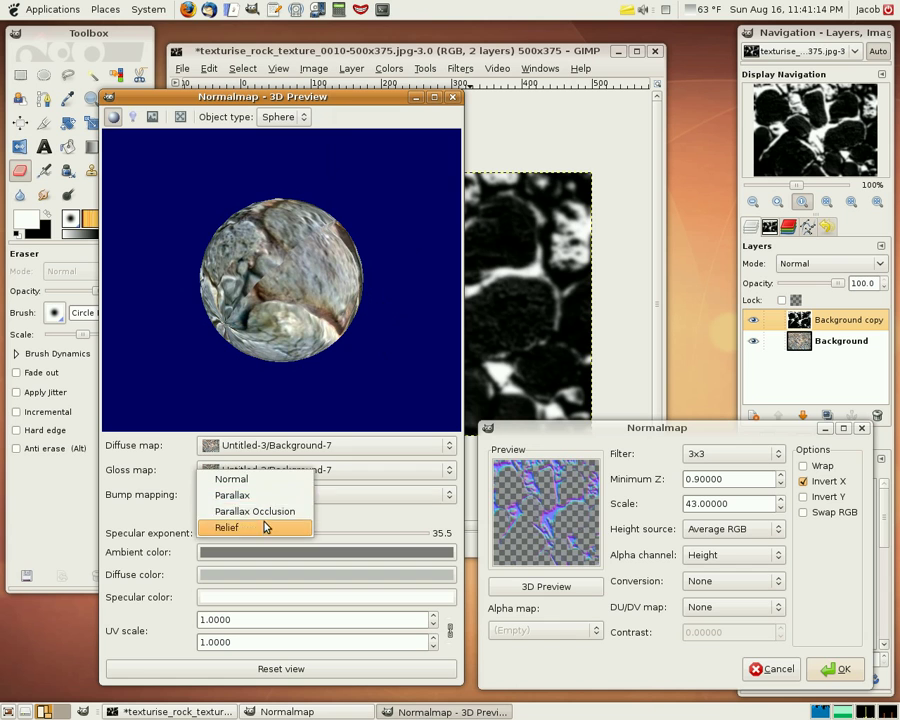
click(263, 527)
drag(301, 337, 209, 243)
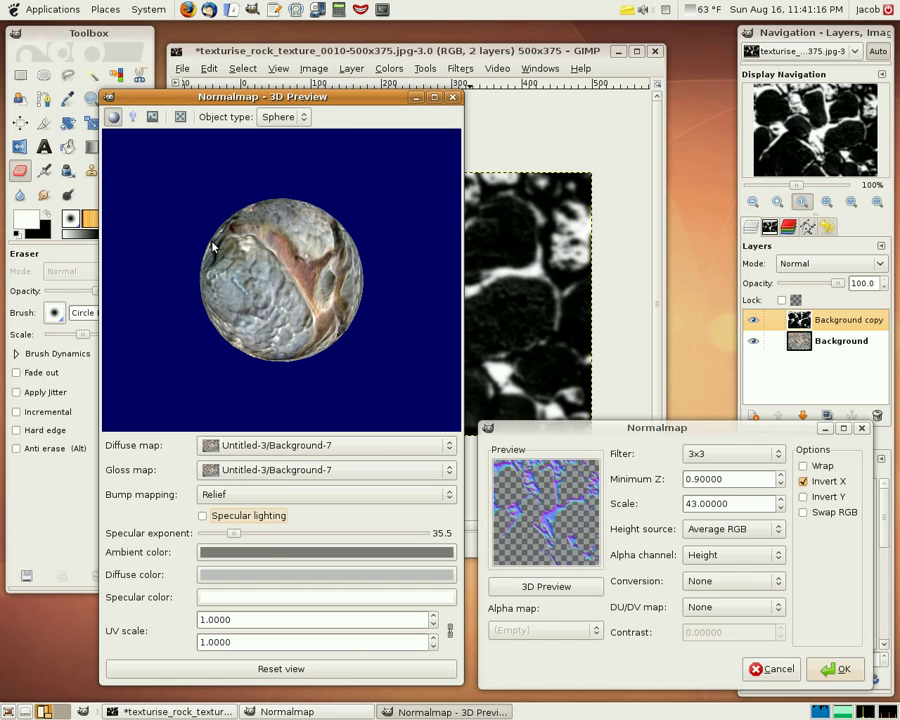
click(225, 466)
mouse_move(321, 316)
mouse_down()
mouse_move(269, 175)
mouse_move(338, 251)
mouse_up()
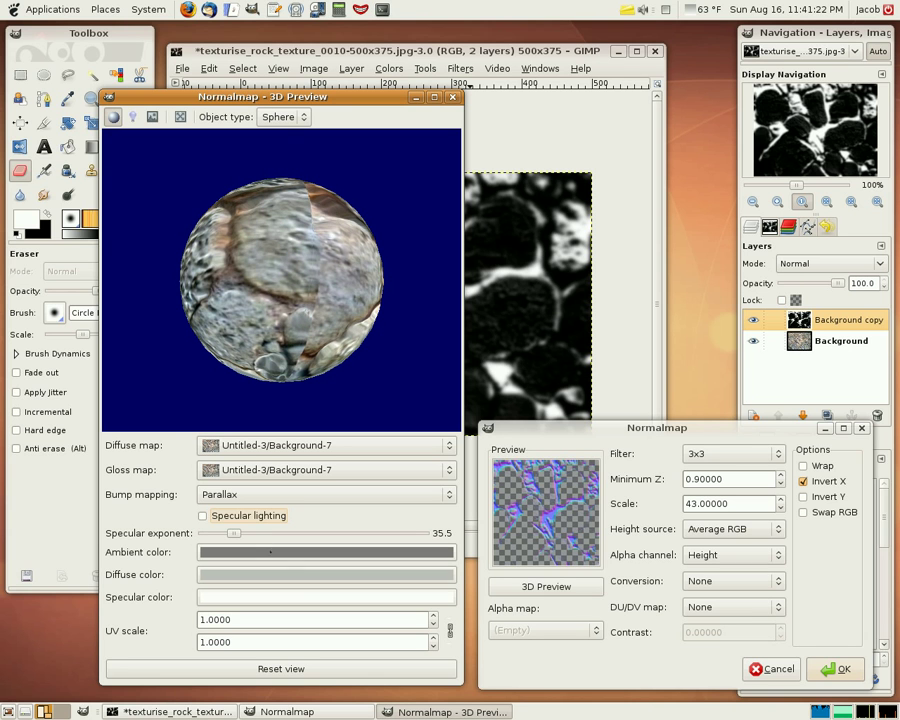
Switch the preview object to a torus, then a teapot.
click(283, 135)
mouse_move(243, 255)
mouse_down()
mouse_move(321, 193)
mouse_move(280, 200)
mouse_up()
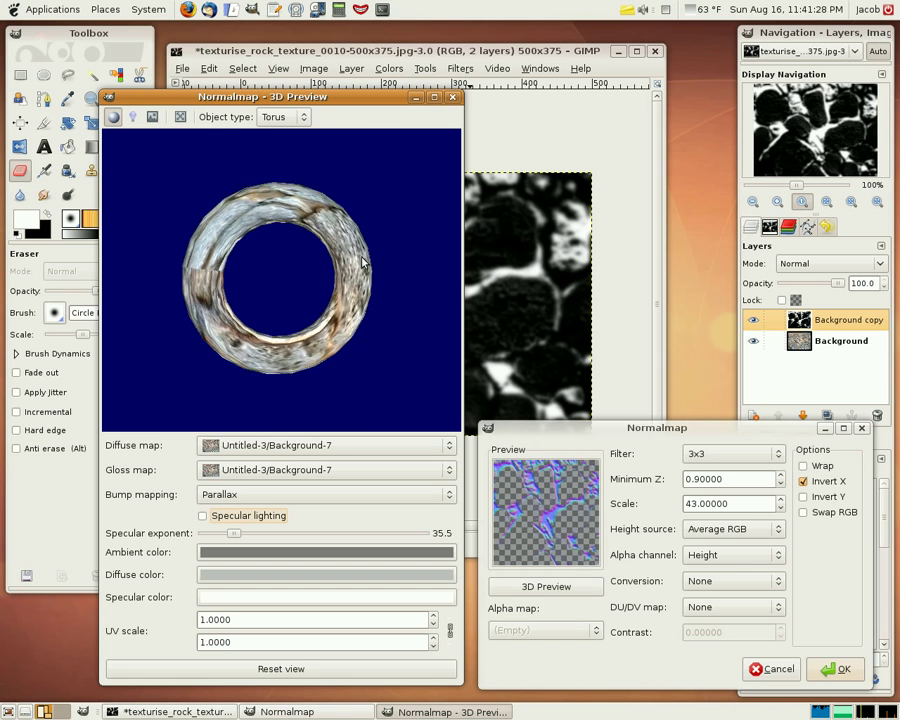
click(285, 136)
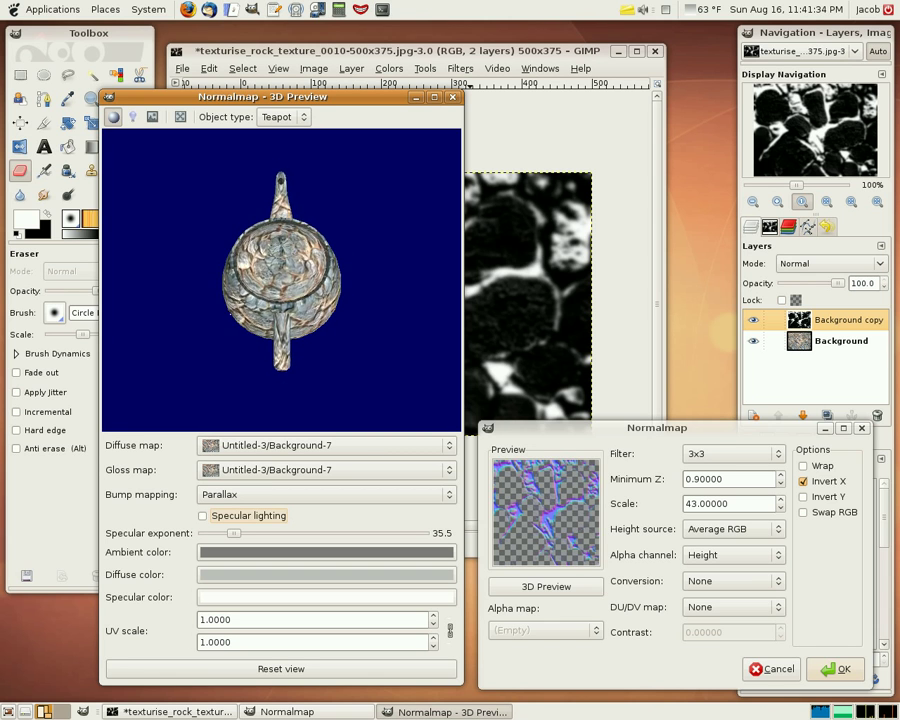
Inspect the rock teapot up close from above and set its bump mapping to Relief.
mouse_move(362, 302)
mouse_down()
mouse_move(257, 286)
mouse_move(322, 258)
mouse_move(322, 293)
mouse_move(251, 250)
mouse_move(251, 170)
mouse_move(244, 208)
mouse_move(255, 215)
mouse_up()
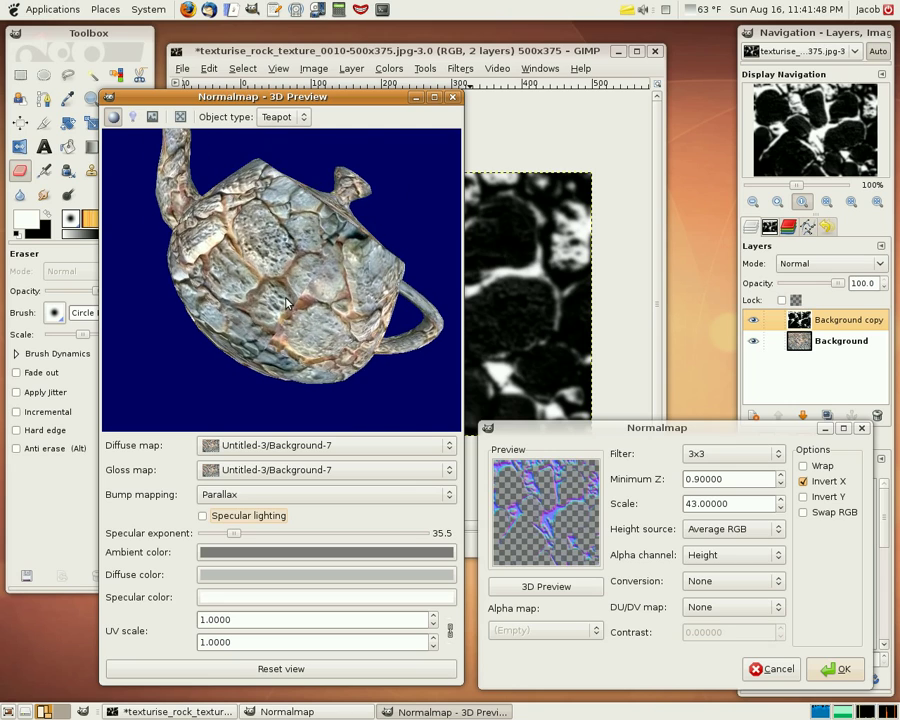
scroll(255, 215, up, 5)
mouse_move(372, 281)
mouse_down()
mouse_move(384, 372)
mouse_move(330, 250)
mouse_up()
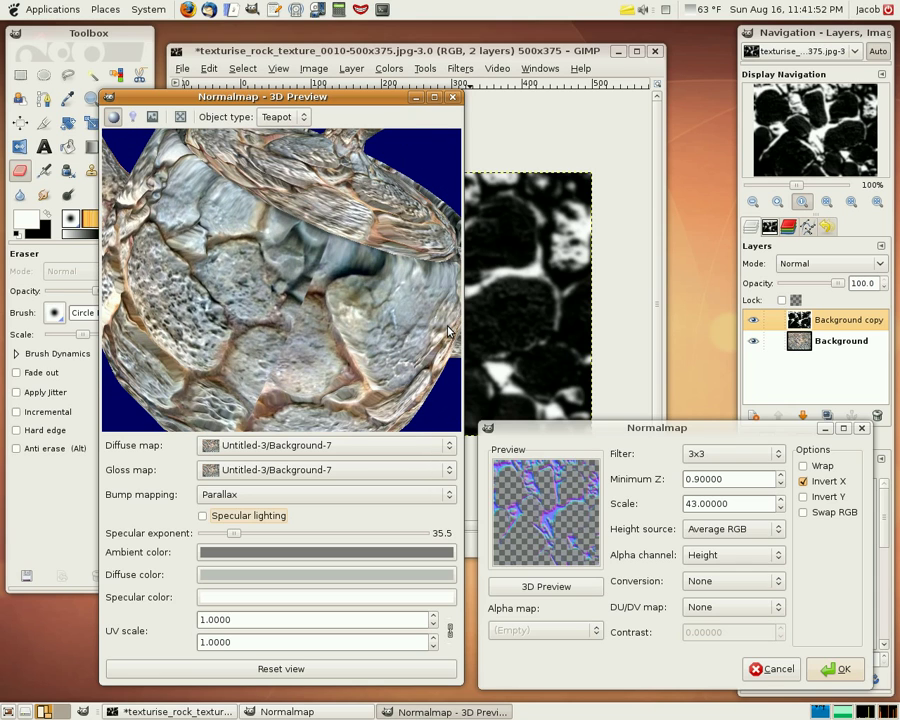
click(230, 527)
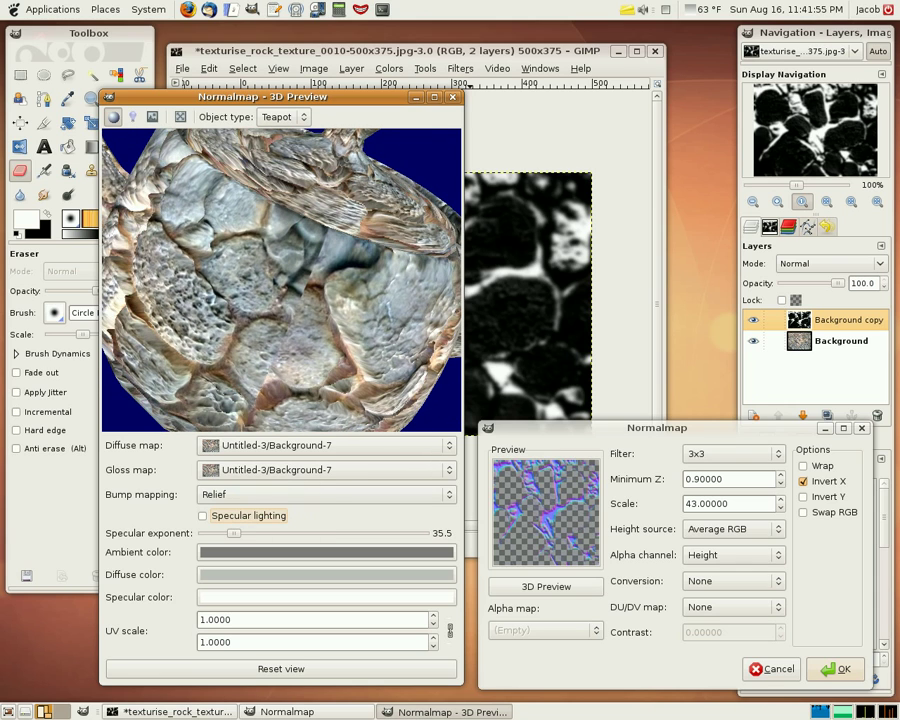
View the whole relief-mapped teapot upright, then change the object type to Quad.
drag(327, 250, 327, 341)
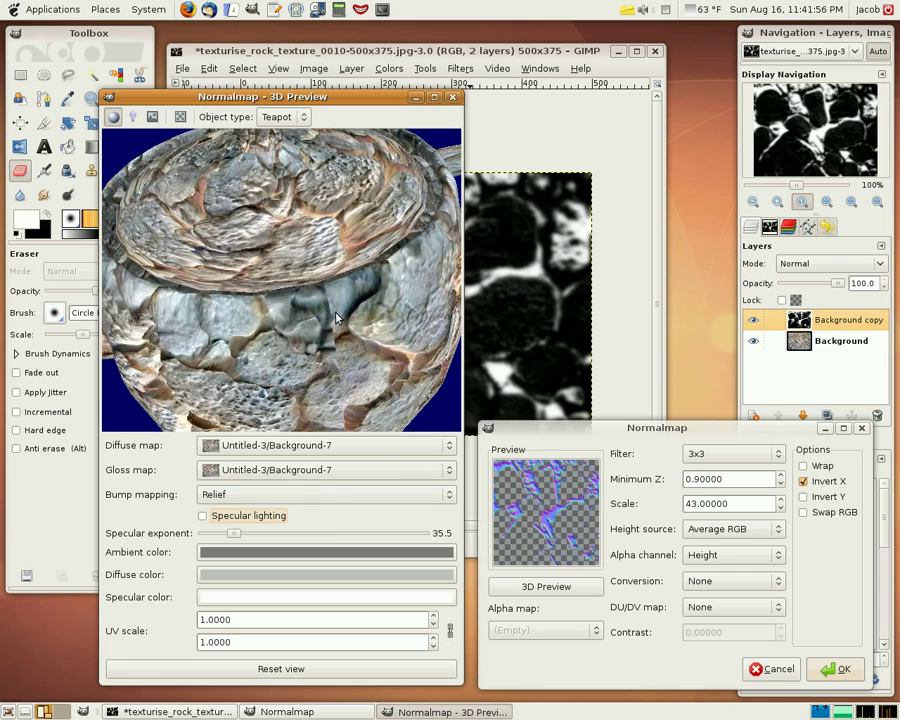
scroll(327, 341, down, 3)
drag(327, 341, 100, 145)
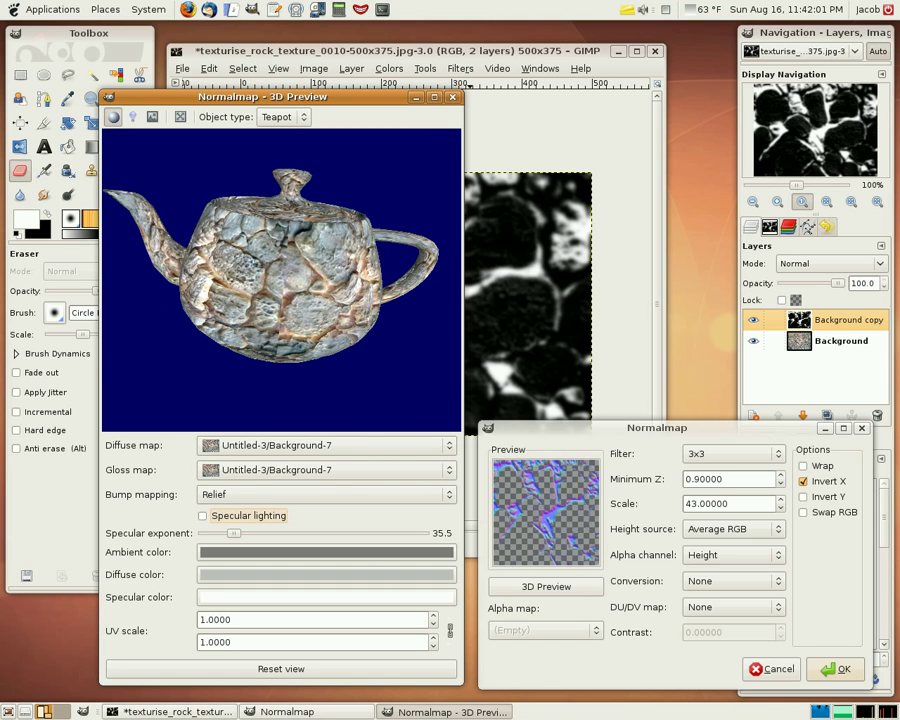
click(287, 53)
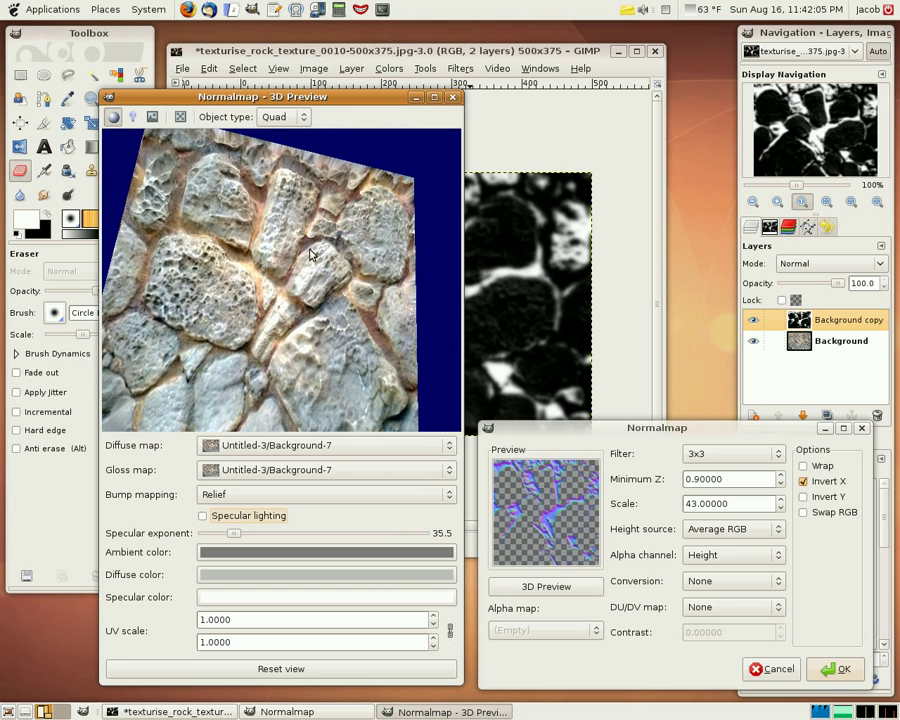
Zoom in and tilt the rock quad to a low, grazing angle to inspect its relief.
scroll(312, 264, up, 3)
mouse_move(310, 263)
mouse_down()
mouse_move(291, 172)
mouse_move(250, 171)
mouse_move(396, 337)
mouse_move(115, 371)
mouse_move(258, 261)
mouse_move(343, 247)
mouse_move(300, 208)
mouse_move(241, 187)
mouse_move(186, 128)
mouse_up()
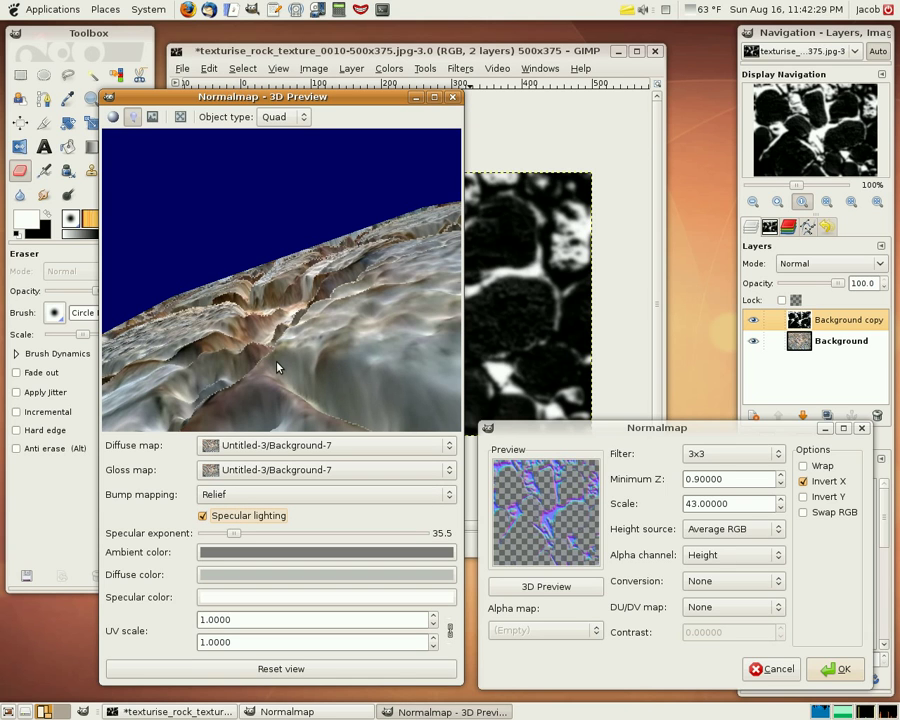
mouse_move(328, 356)
mouse_down()
mouse_move(305, 381)
mouse_move(297, 325)
mouse_move(322, 314)
mouse_move(369, 315)
mouse_move(360, 322)
mouse_up()
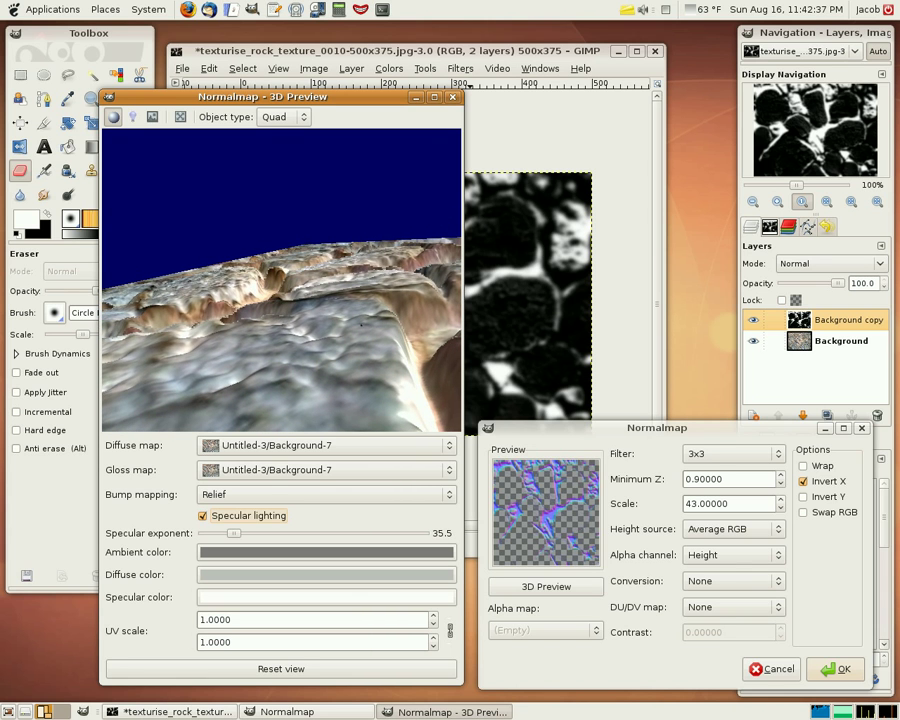
click(268, 494)
click(267, 454)
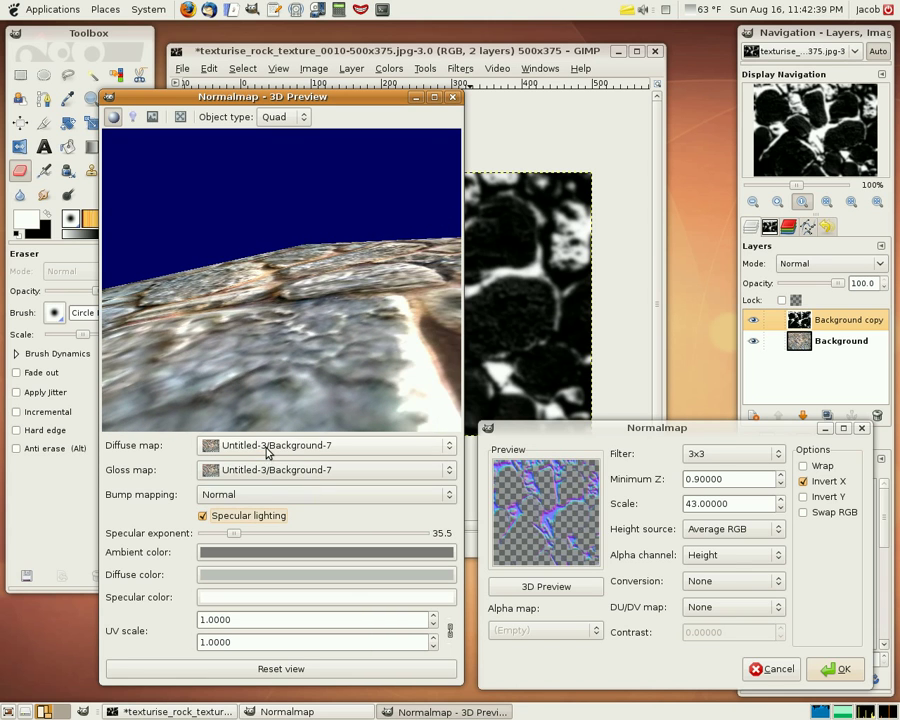
mouse_move(267, 372)
mouse_down()
mouse_move(352, 364)
mouse_move(147, 372)
mouse_move(336, 354)
mouse_move(261, 362)
mouse_up()
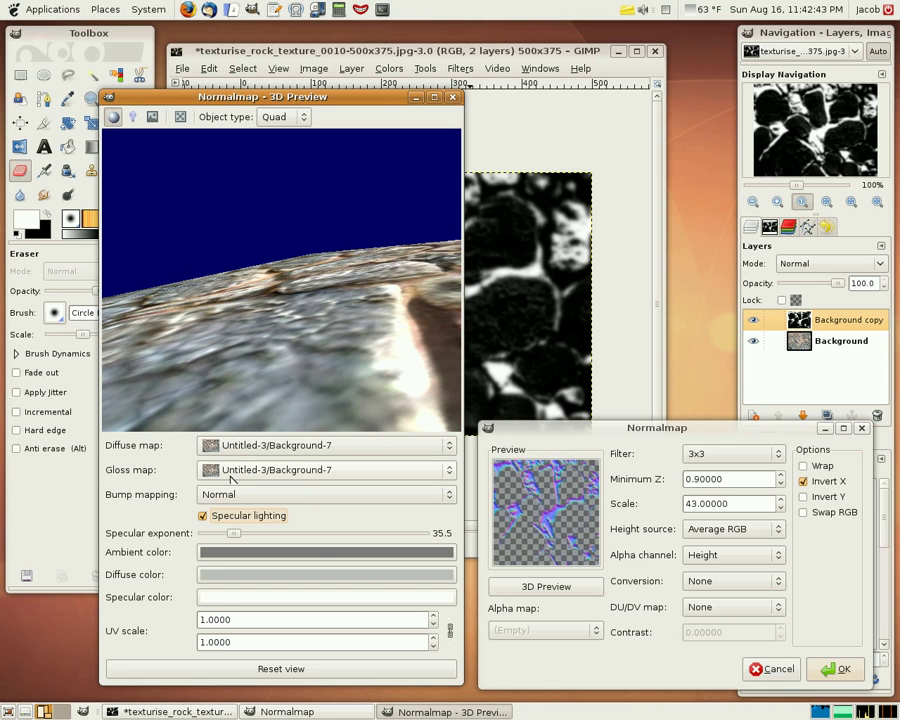
click(231, 510)
mouse_move(333, 392)
mouse_down()
mouse_move(310, 396)
mouse_move(418, 382)
mouse_move(368, 402)
mouse_move(258, 473)
mouse_up()
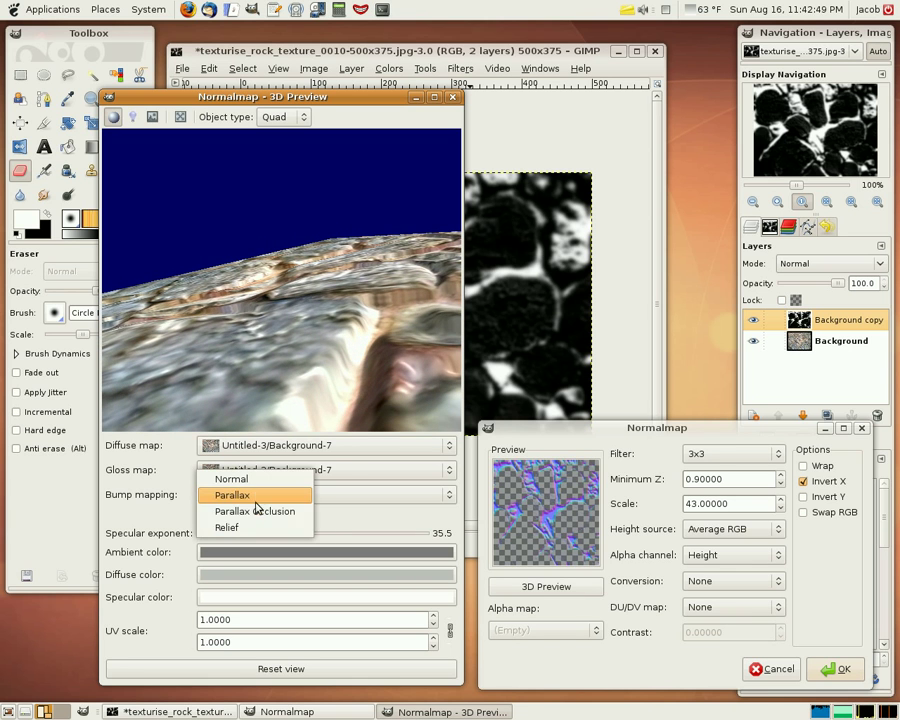
click(256, 527)
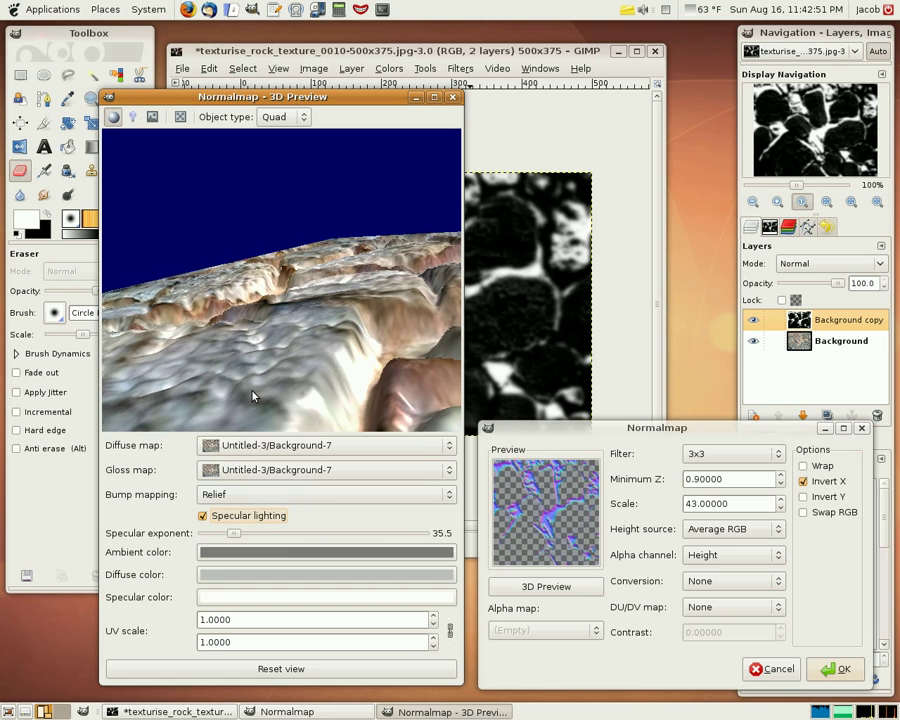